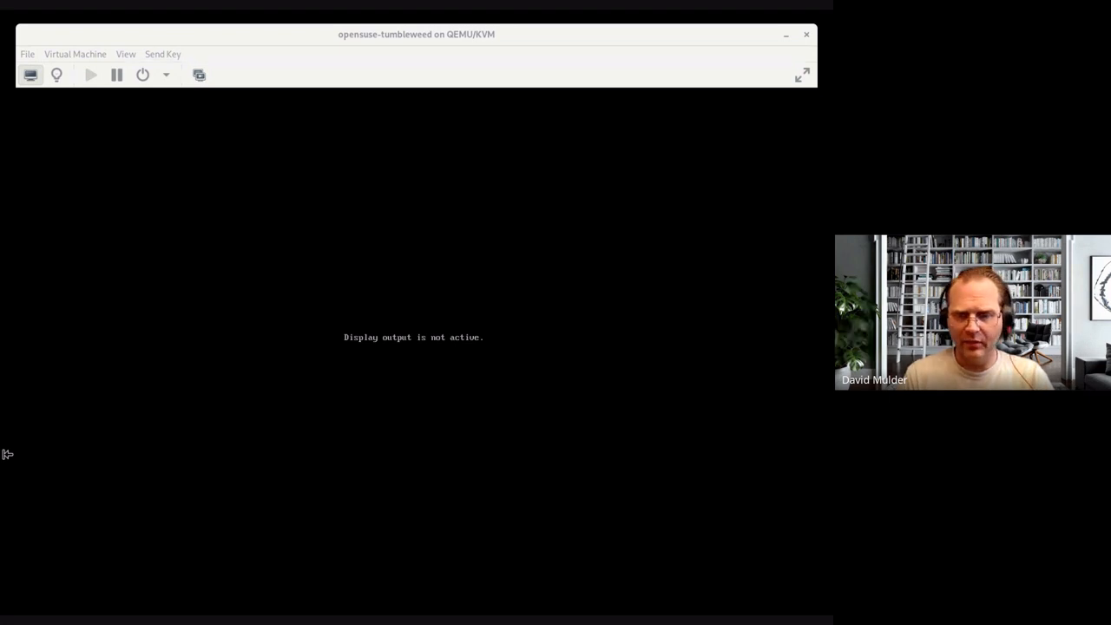
Focus the openSUSE VM console so its GDM login screen receives input.
left_click(570, 418)
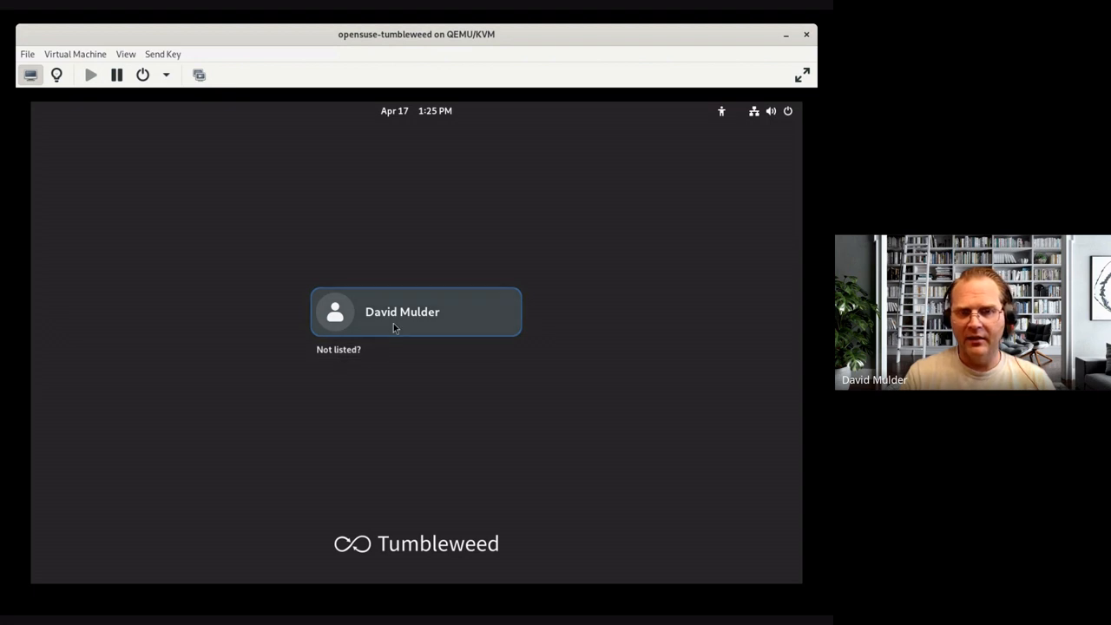
Sign in as an unlisted Entra ID user, submitting the username and password.
left_click(338, 351)
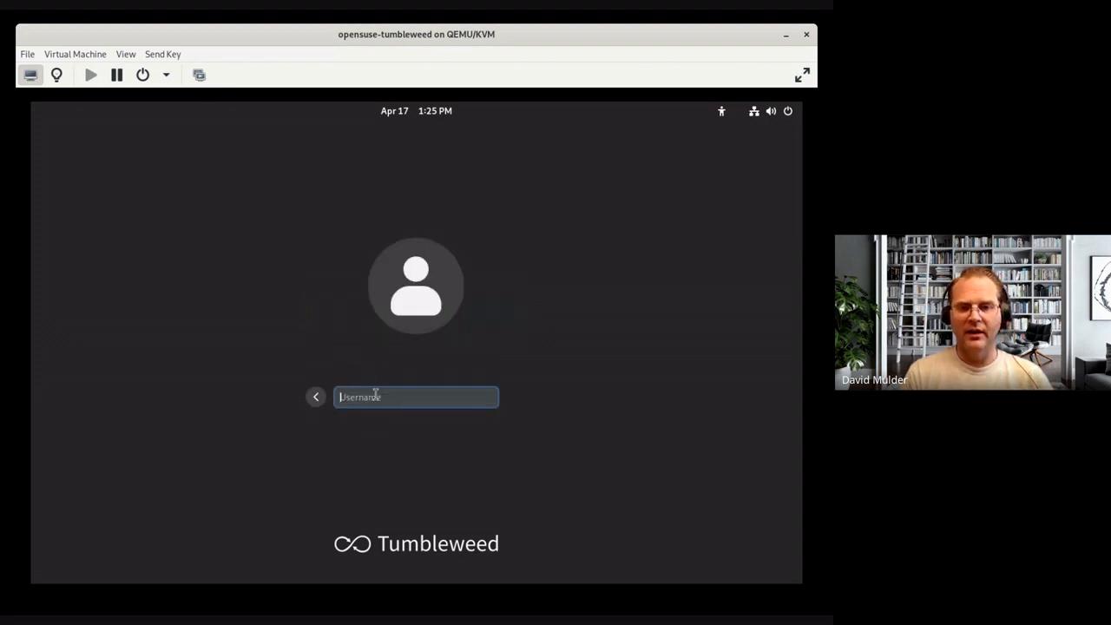
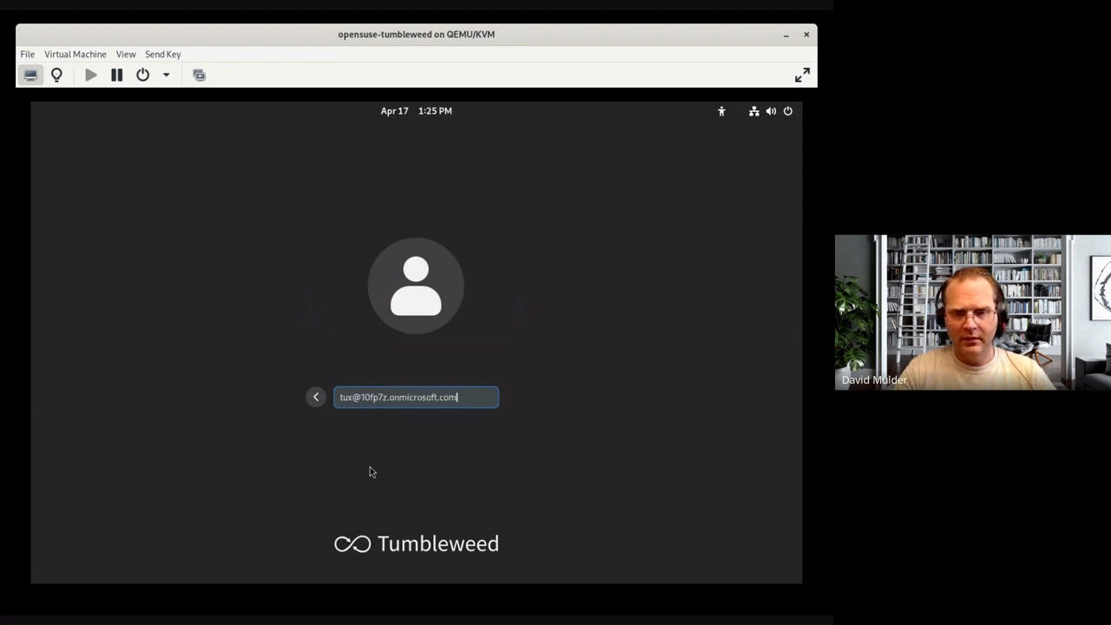
key("Return")
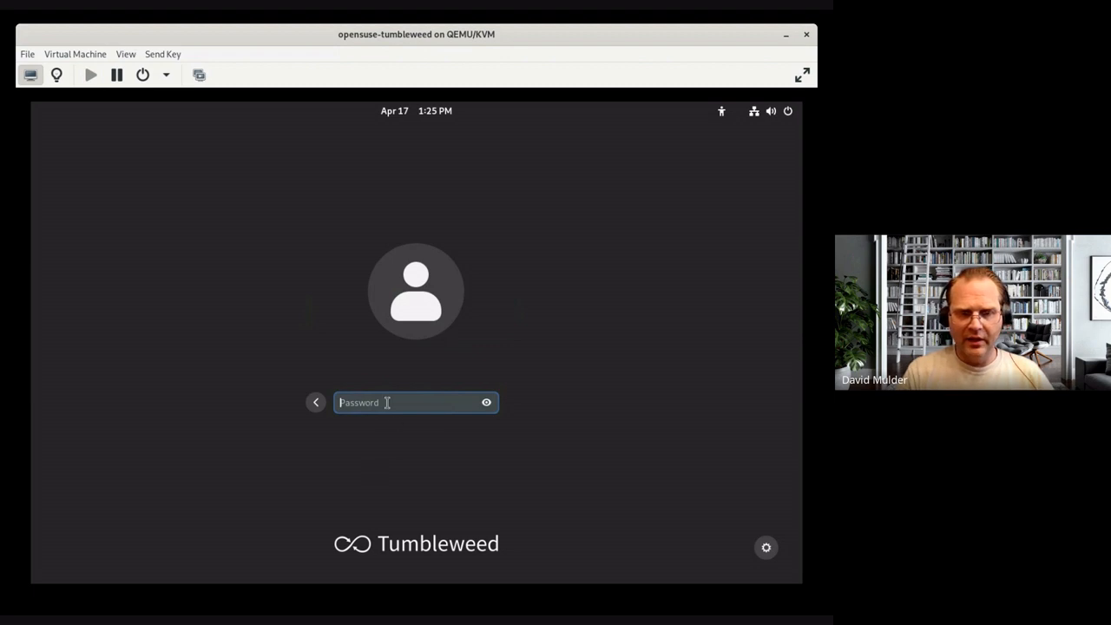
type("****")
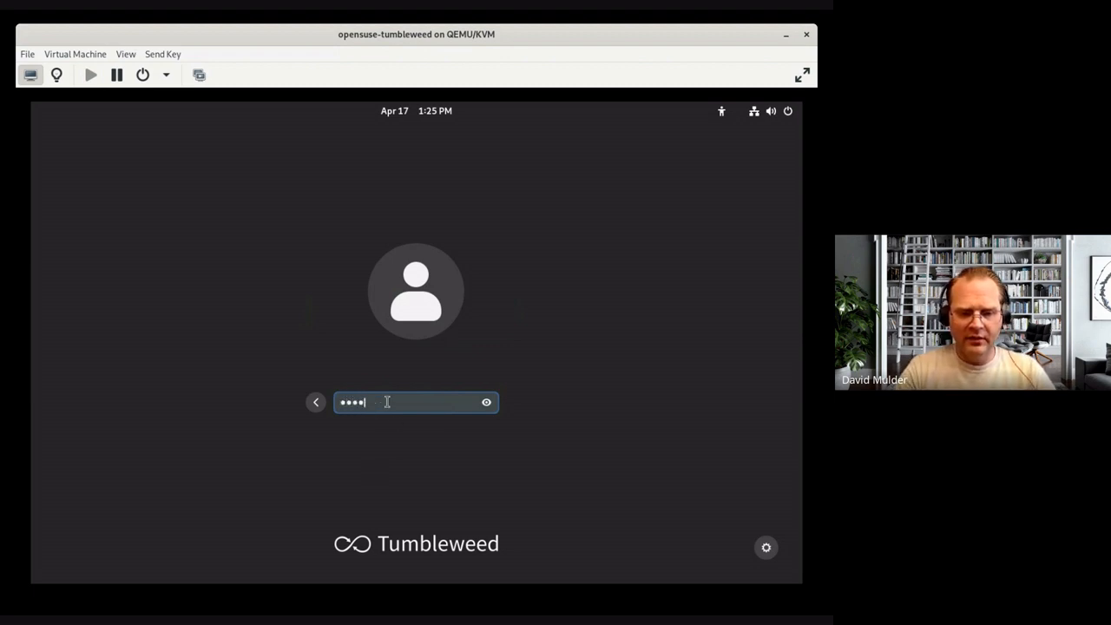
type("*****")
key("Return")
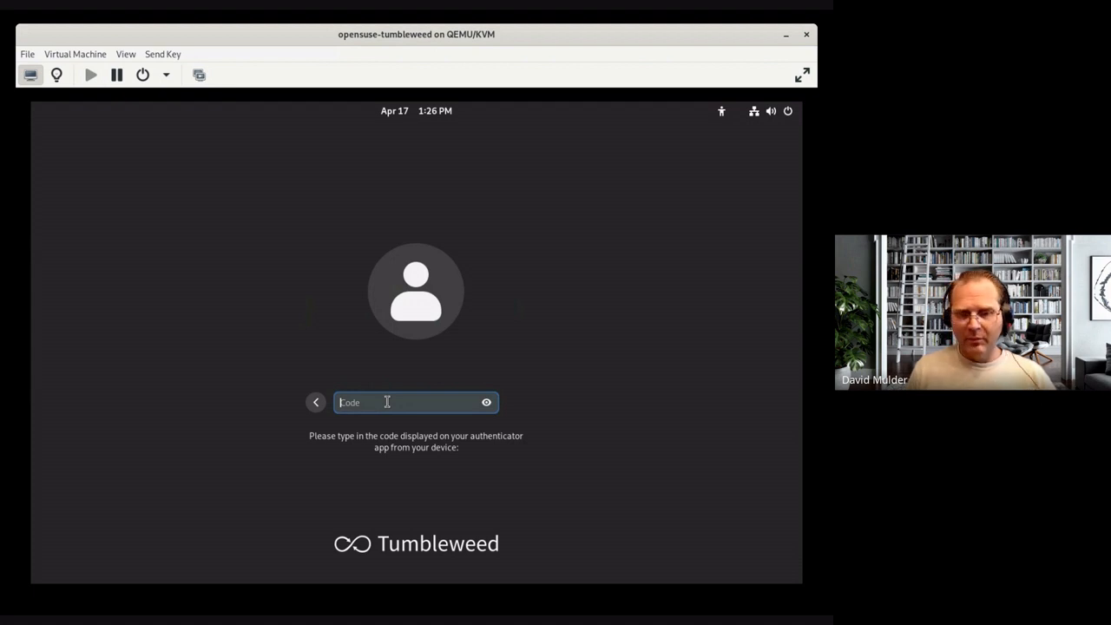
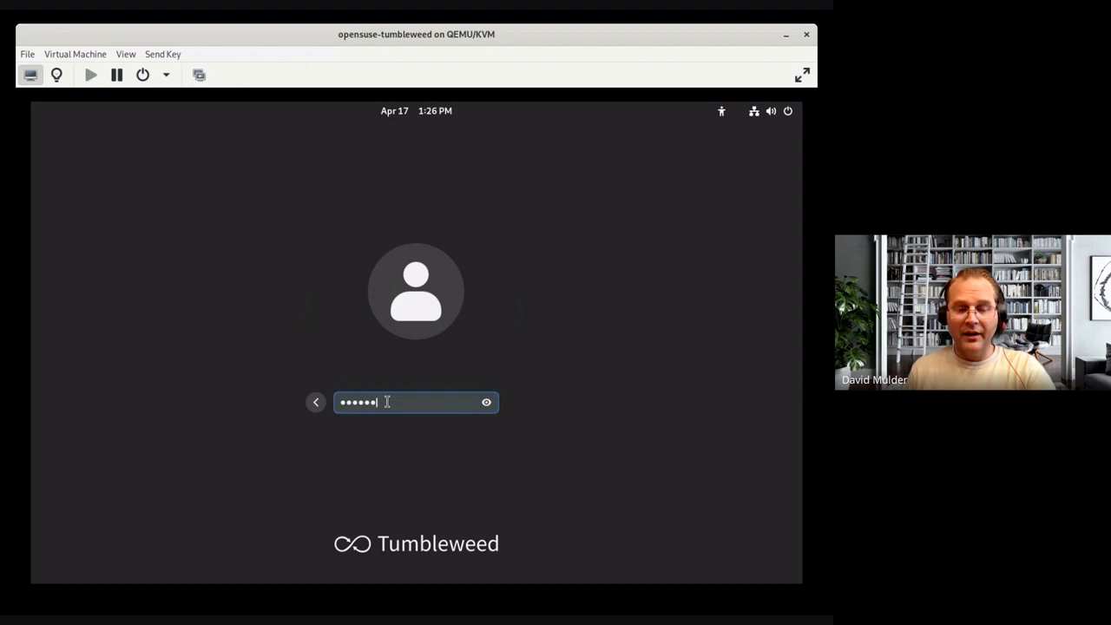
Submit the authenticator app code to pass the MFA check.
key("Return")
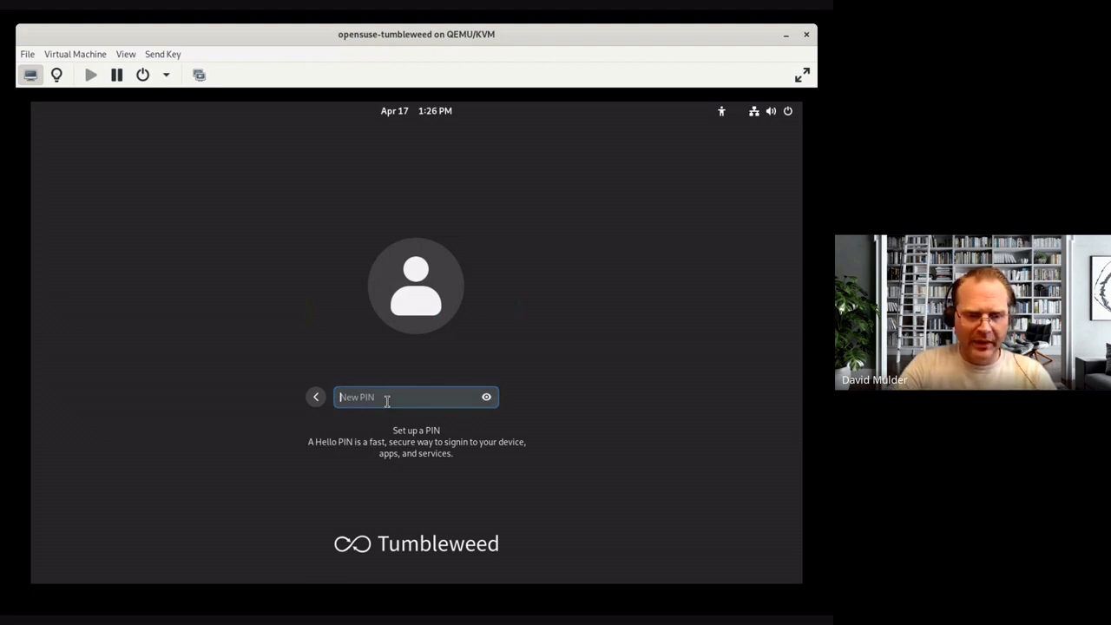
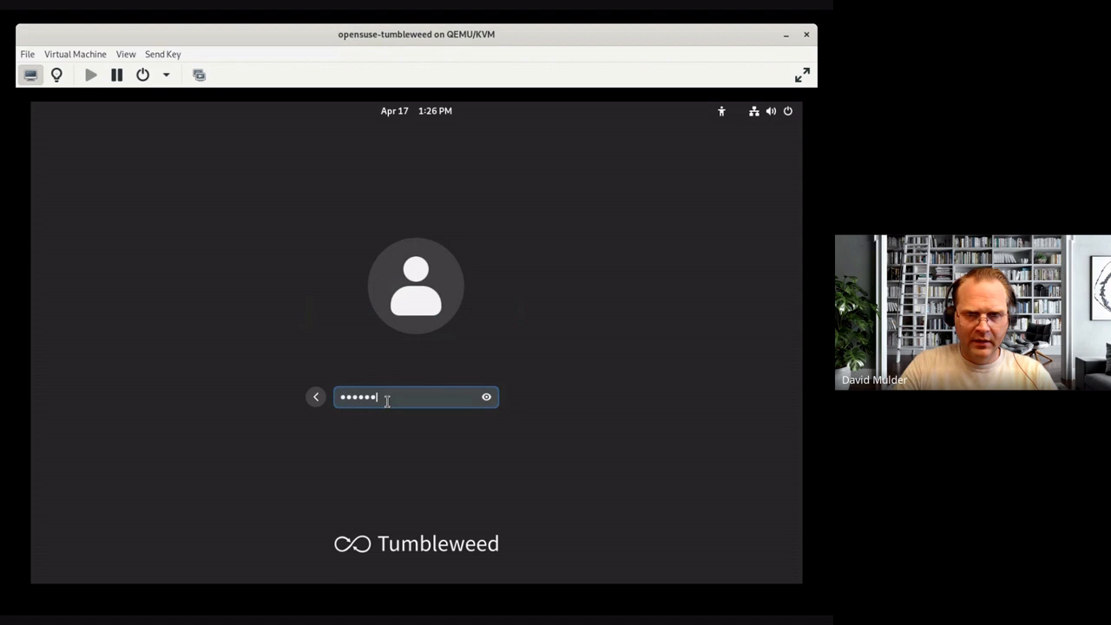
Set and confirm the new Hello PIN to finish signing Tux in to GNOME.
key("BackSpace")
key("BackSpace")
key("BackSpace")
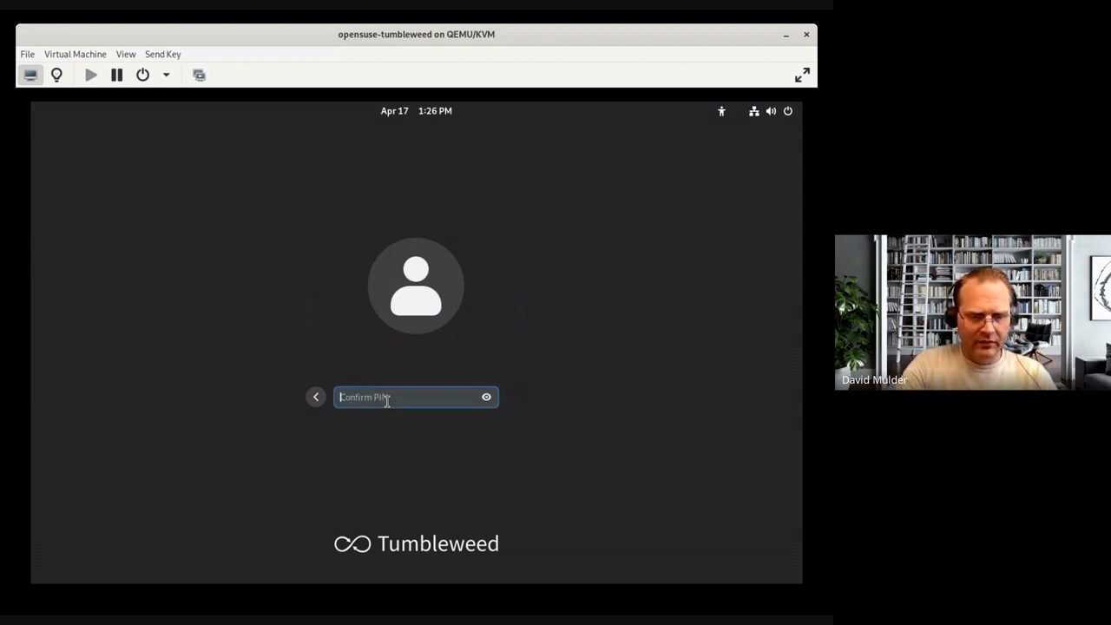
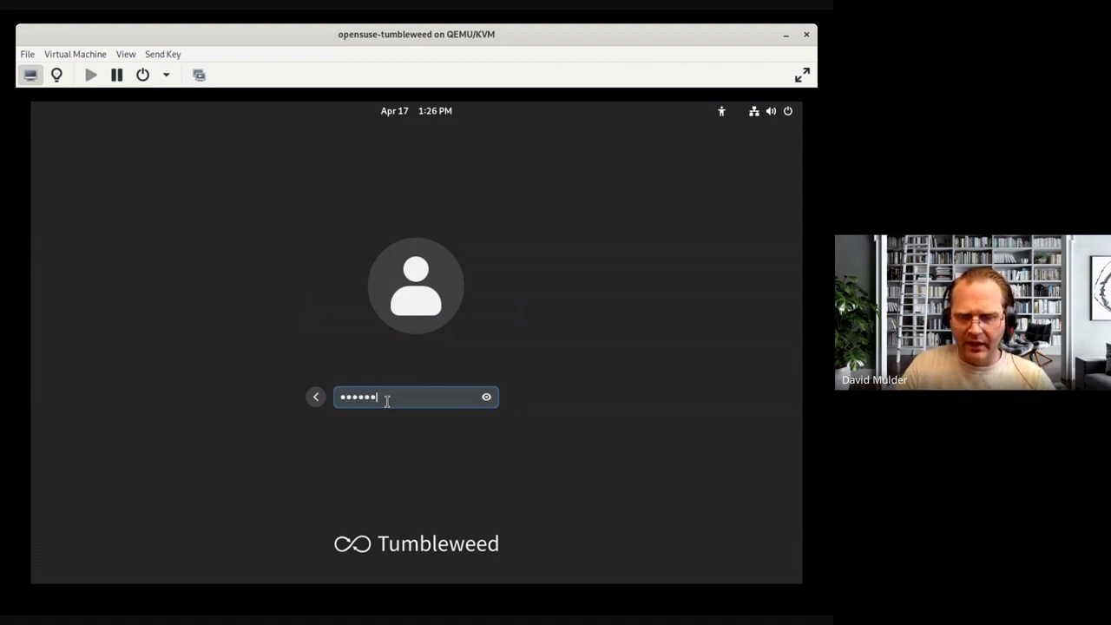
key("Return")
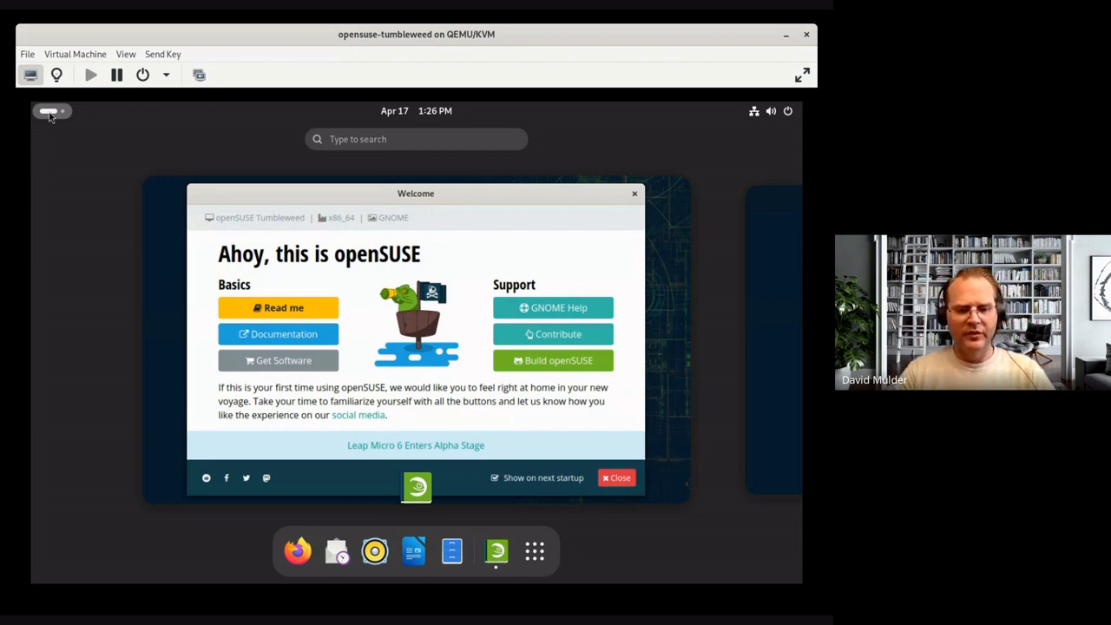
type("term")
Launch a terminal and run whoami, which initially fails to report the user.
key("Return")
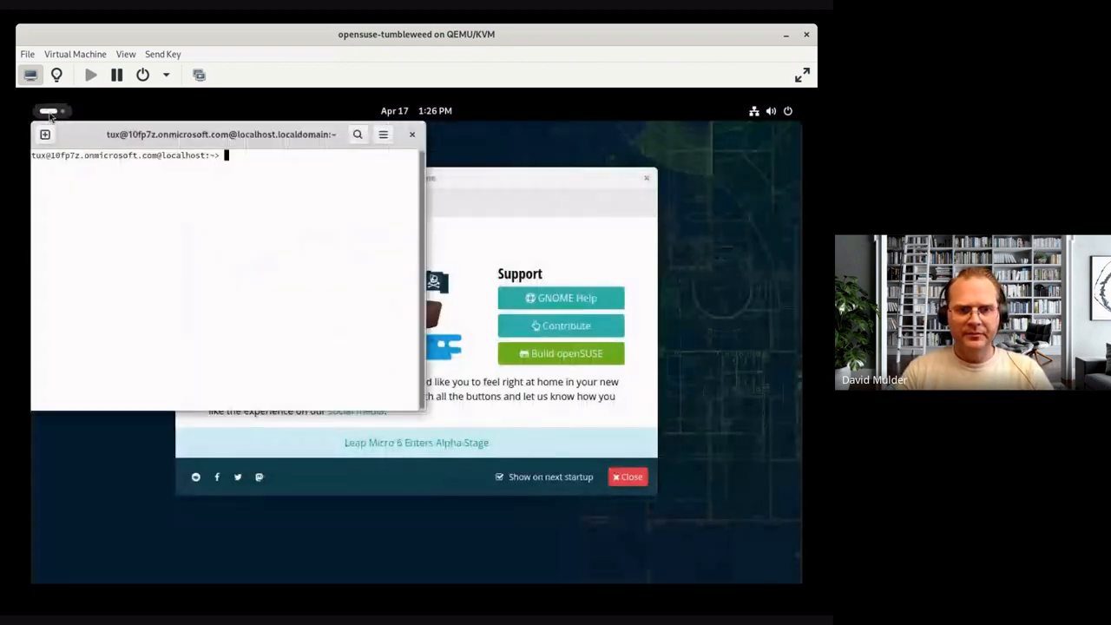
type("w")
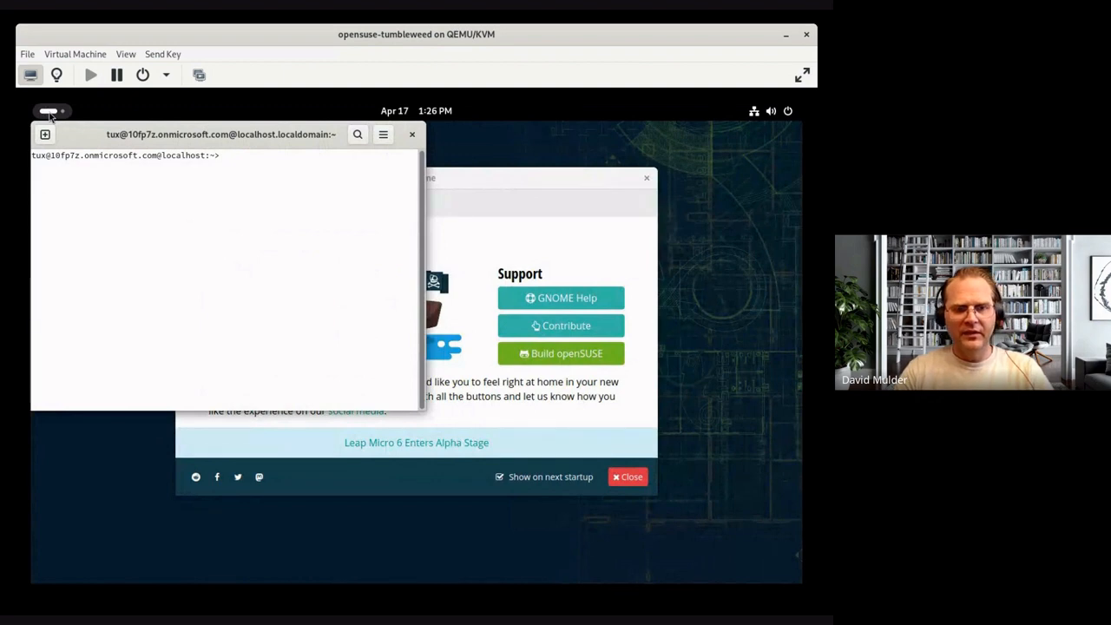
type("hoami")
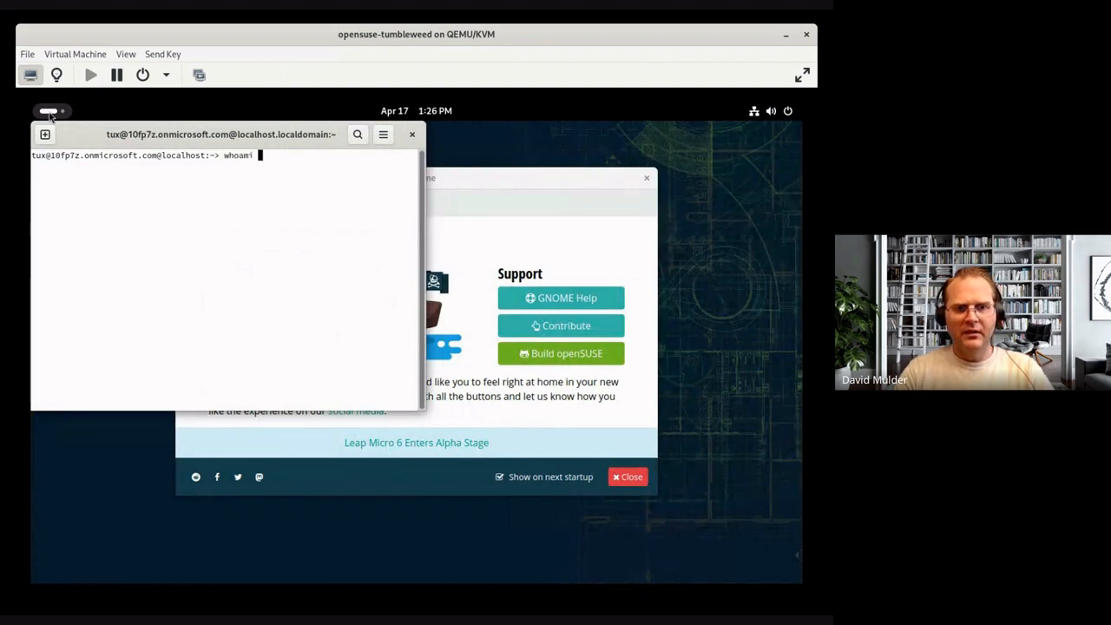
key("Return")
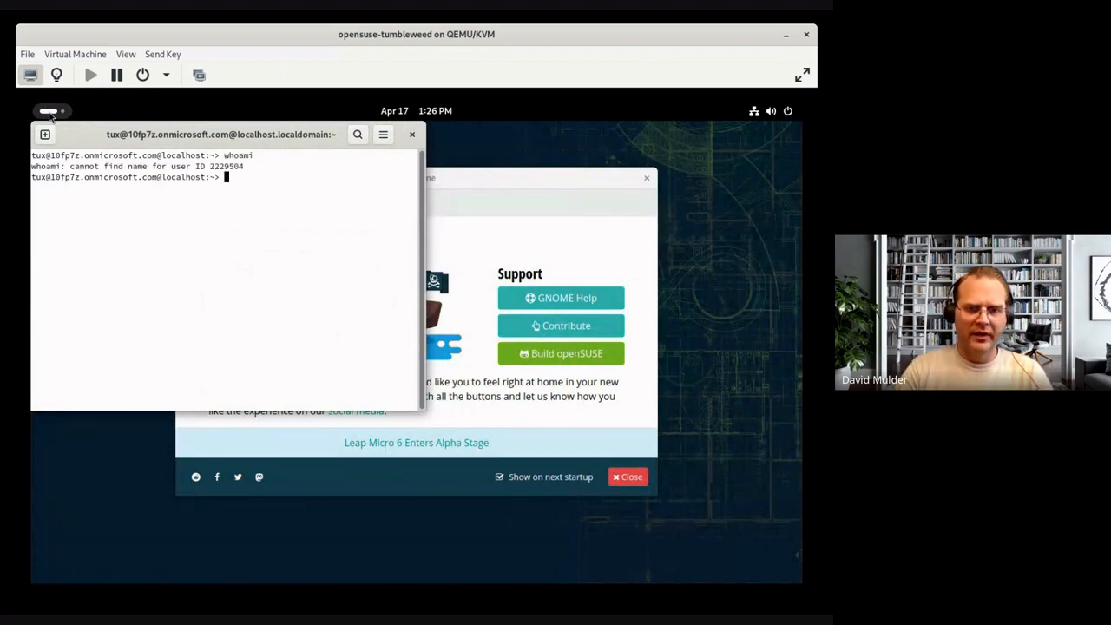
type("get")
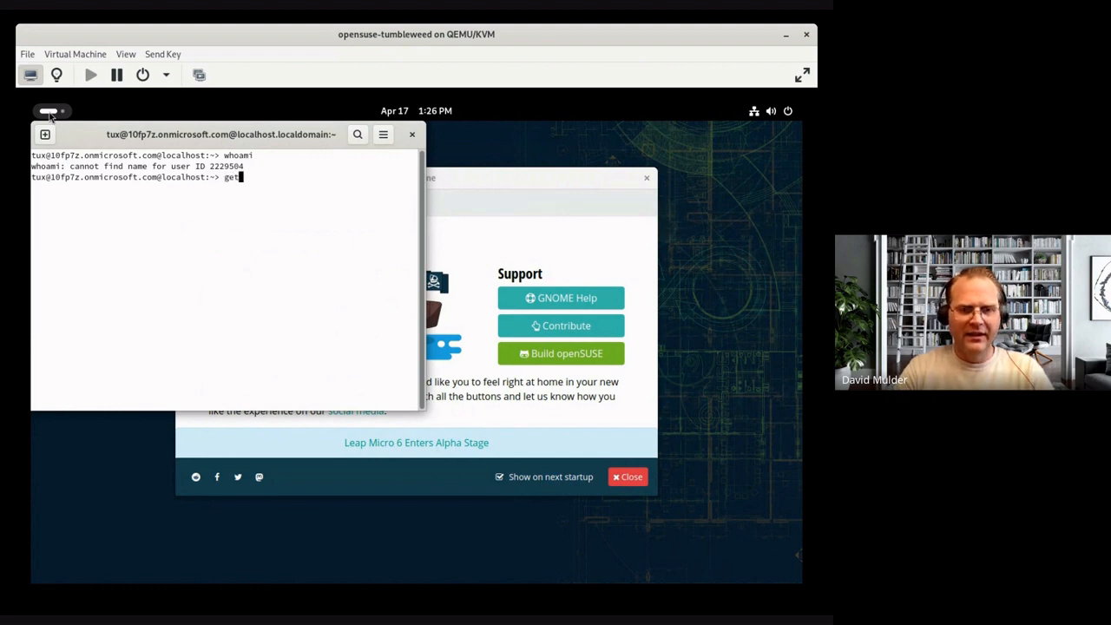
type("ent passwd")
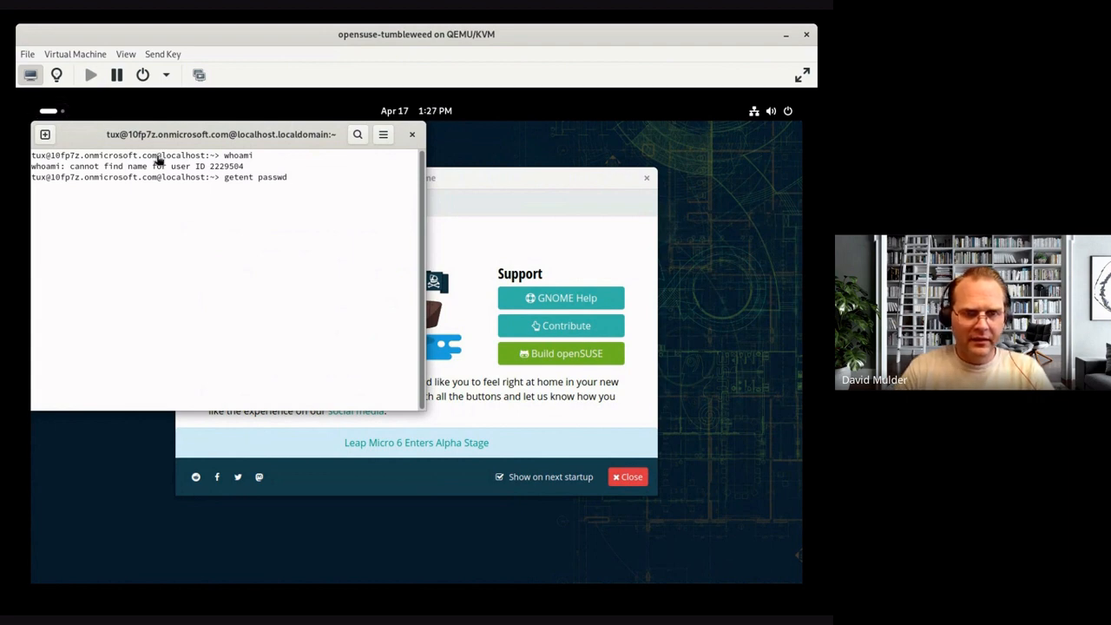
Run getent passwd on the pasted Tux username, then rerun whoami and highlight its output.
left_click_drag(157, 156, 31, 156)
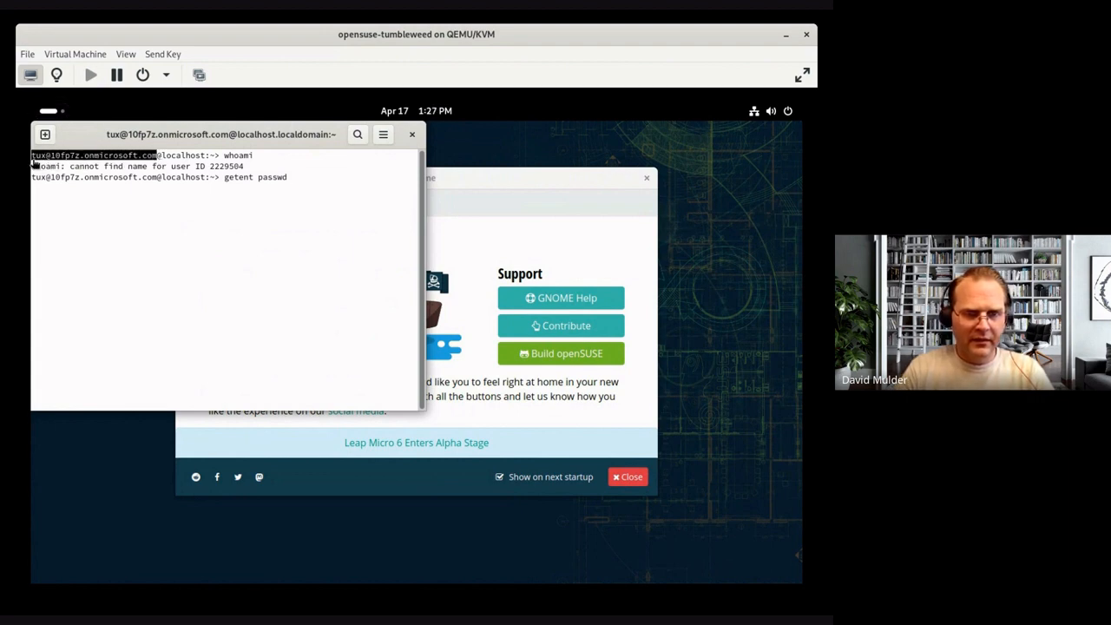
middle_click(121, 209)
key("Return")
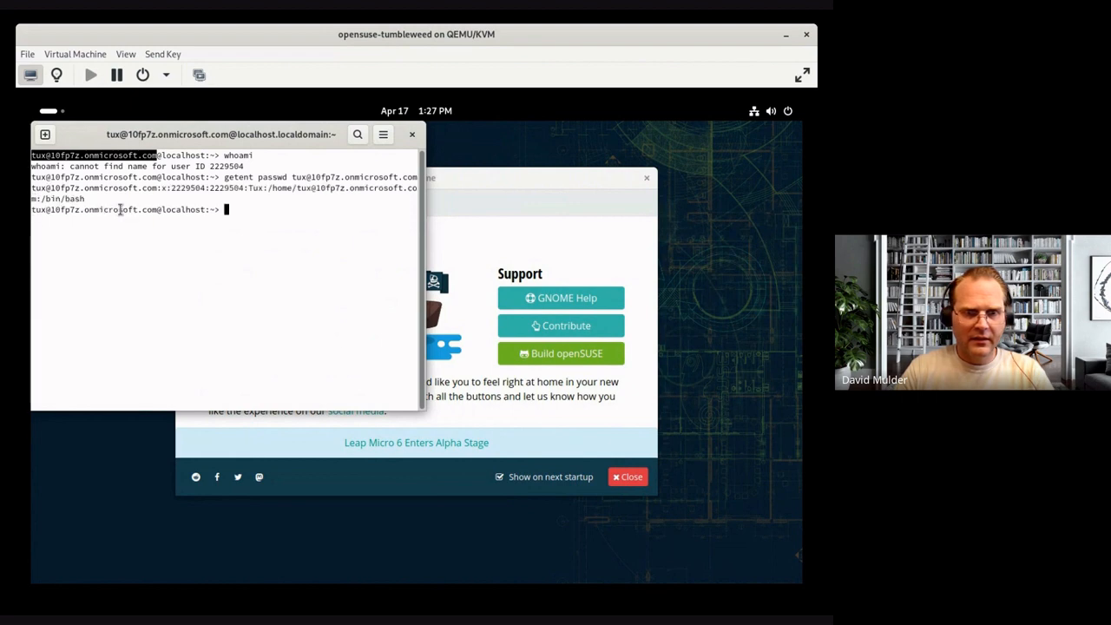
type("whoami")
key("Return")
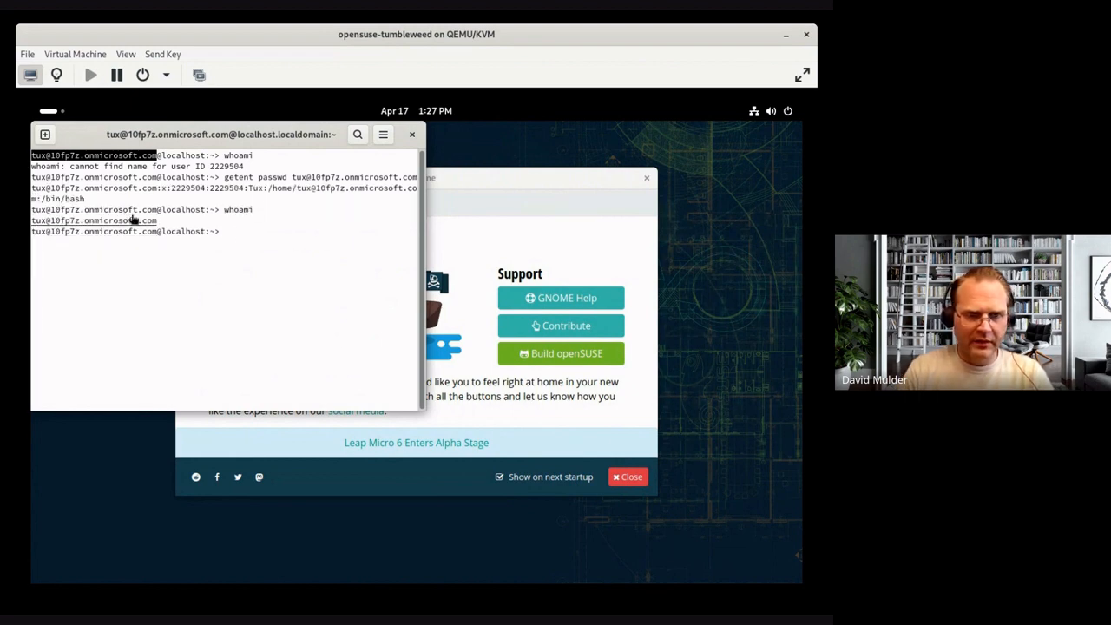
left_click(124, 221)
double_click(124, 220)
left_click(316, 243)
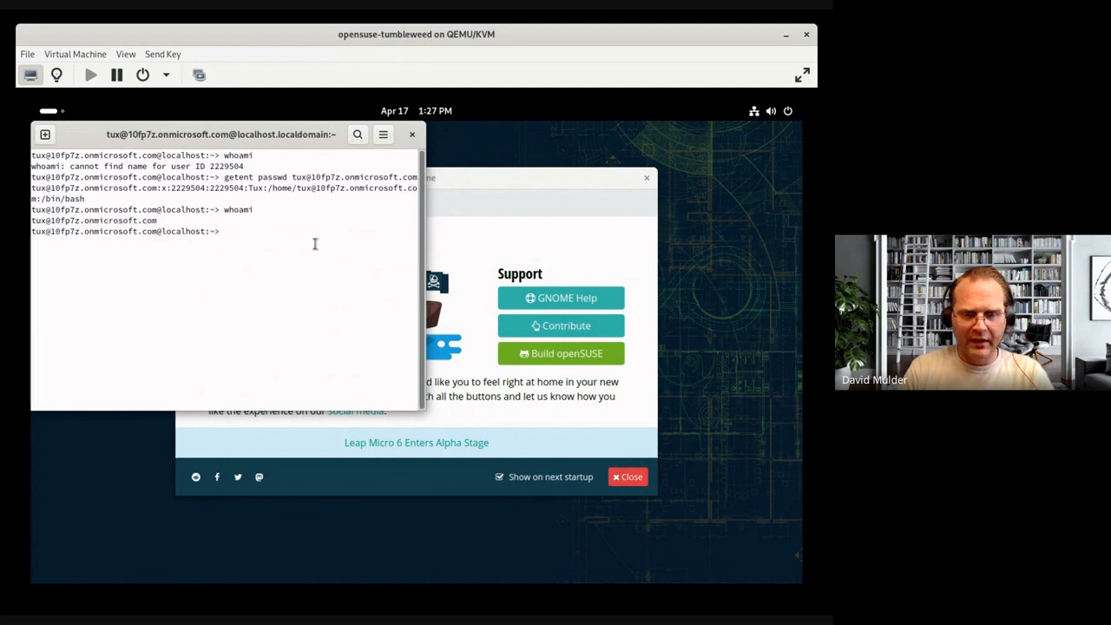
left_click(770, 111)
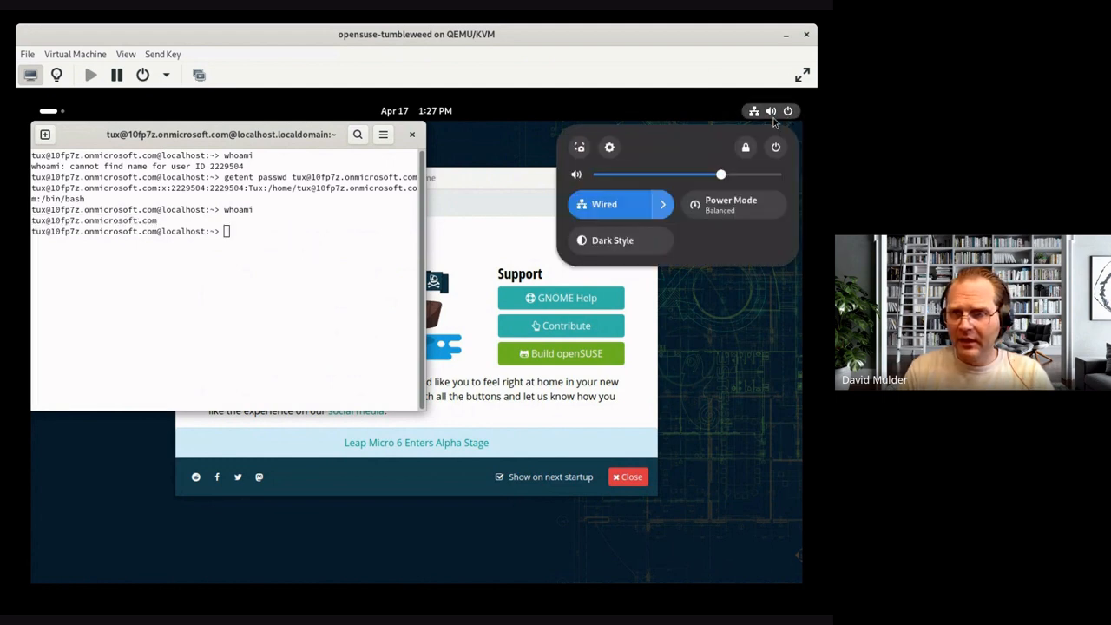
left_click(745, 149)
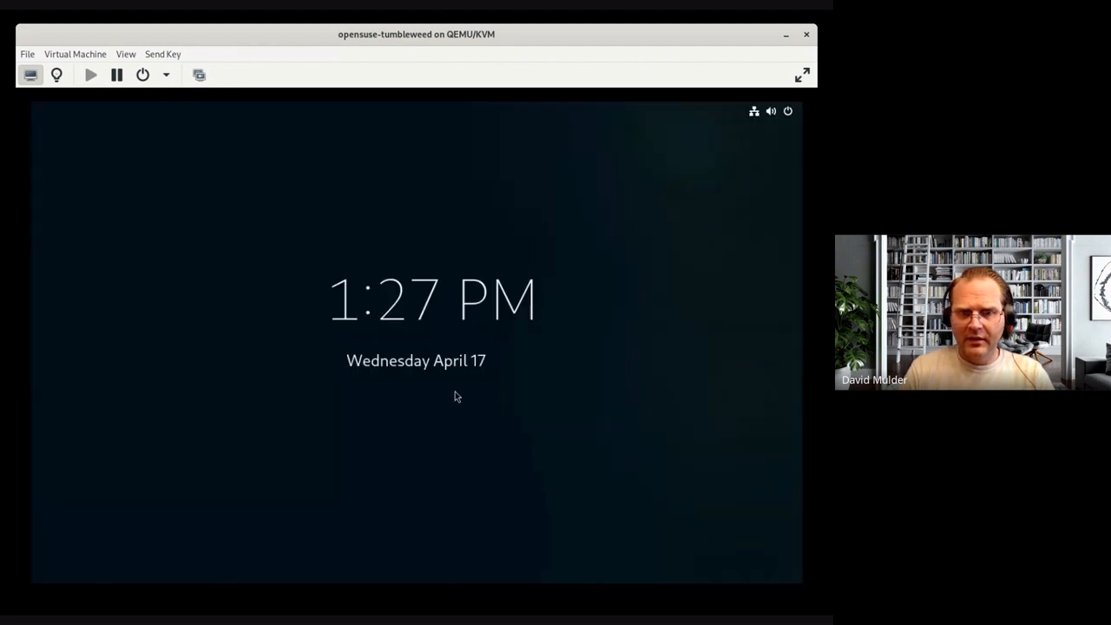
left_click(455, 395)
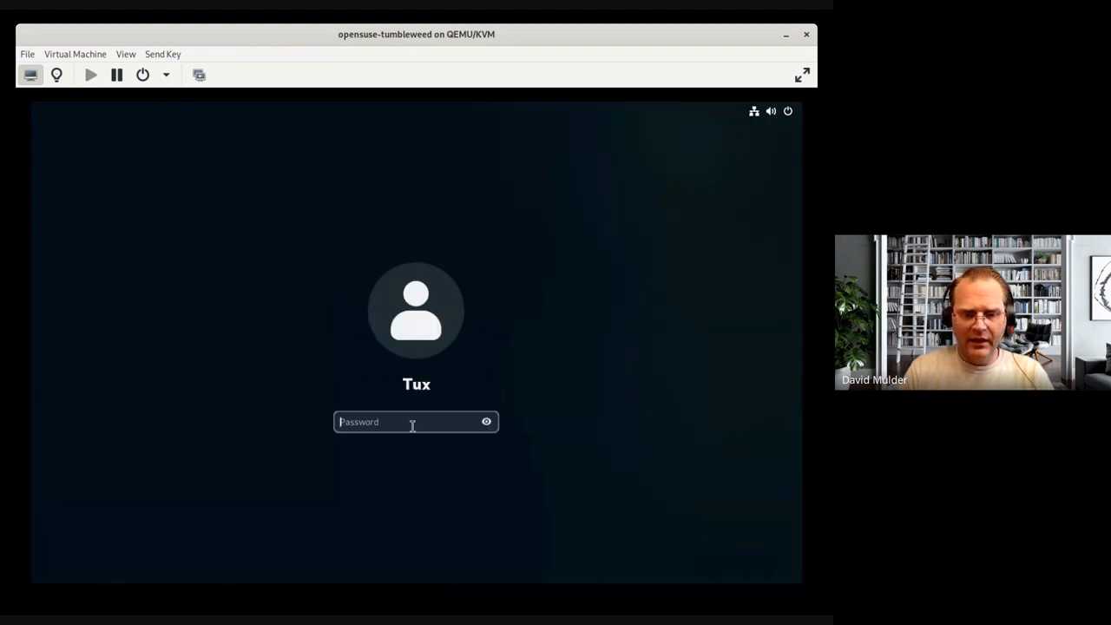
type("••••")
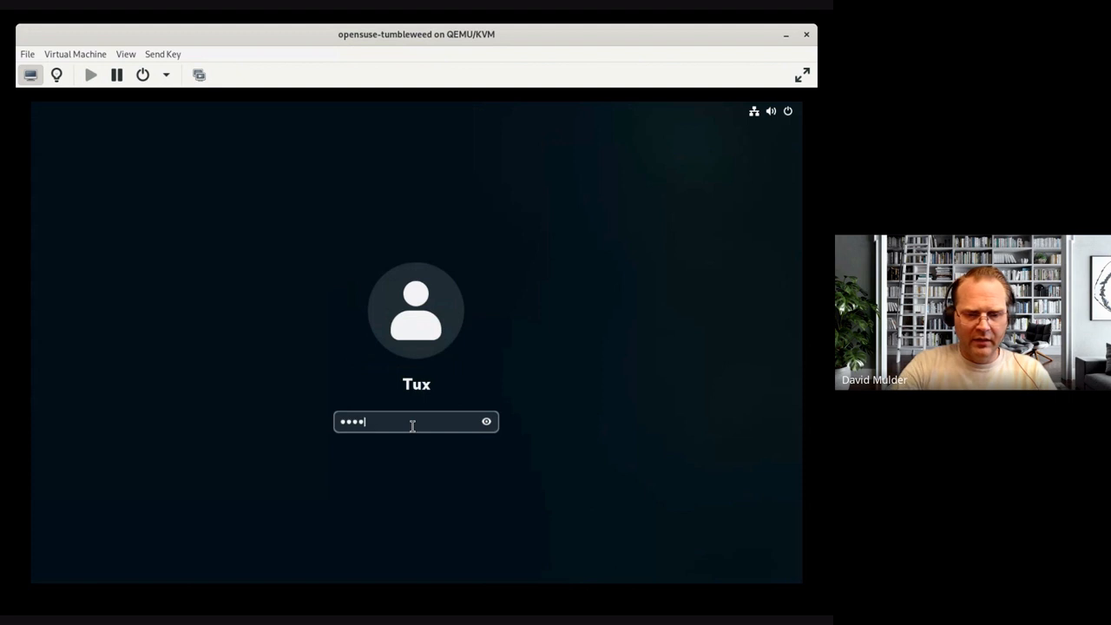
type("••")
key("Return")
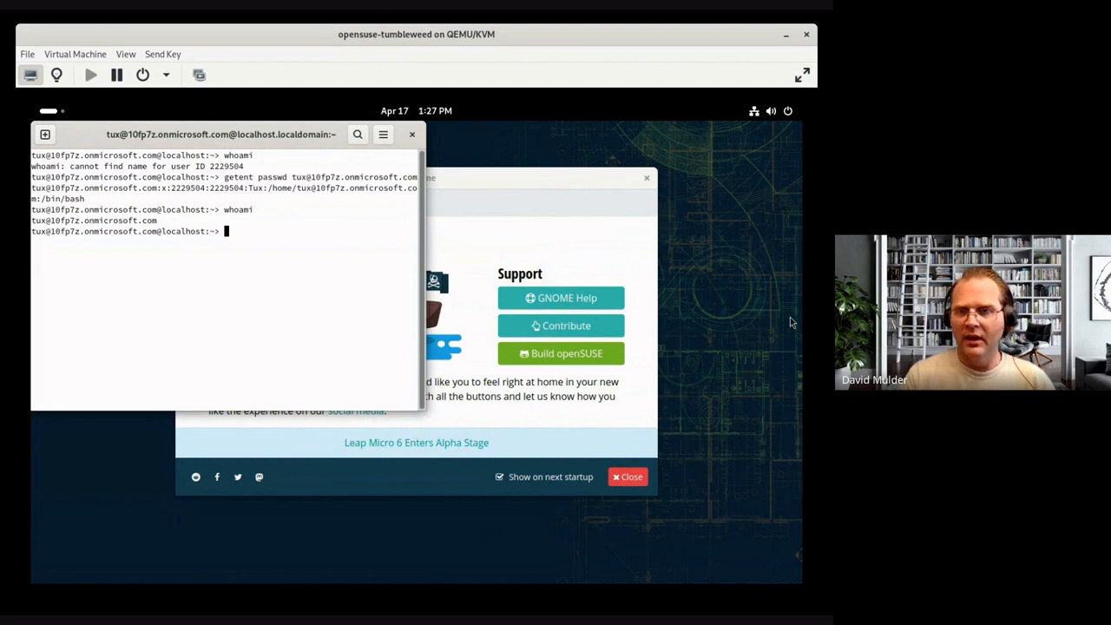
Log Tux out of the GNOME session via the system menu's Power Off choices.
left_click(779, 111)
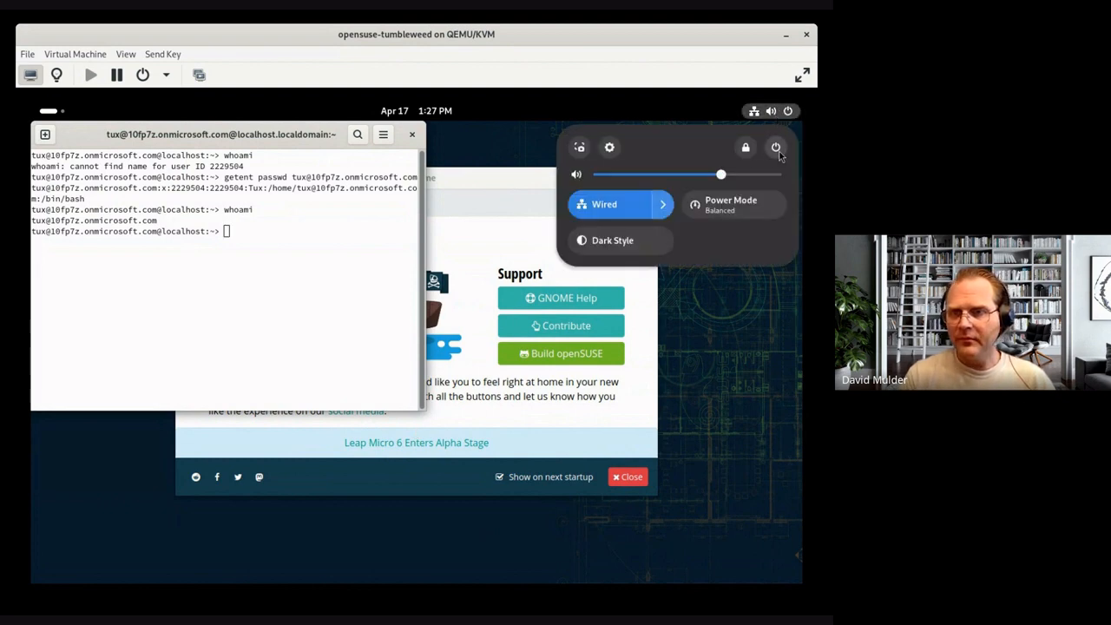
left_click(776, 148)
left_click(633, 298)
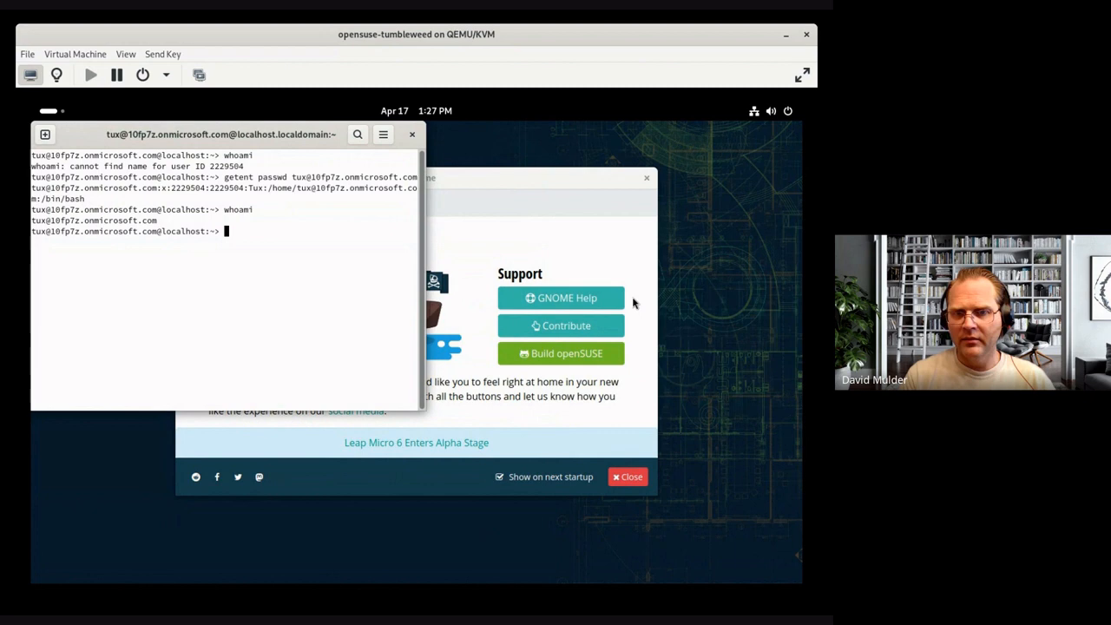
left_click(511, 373)
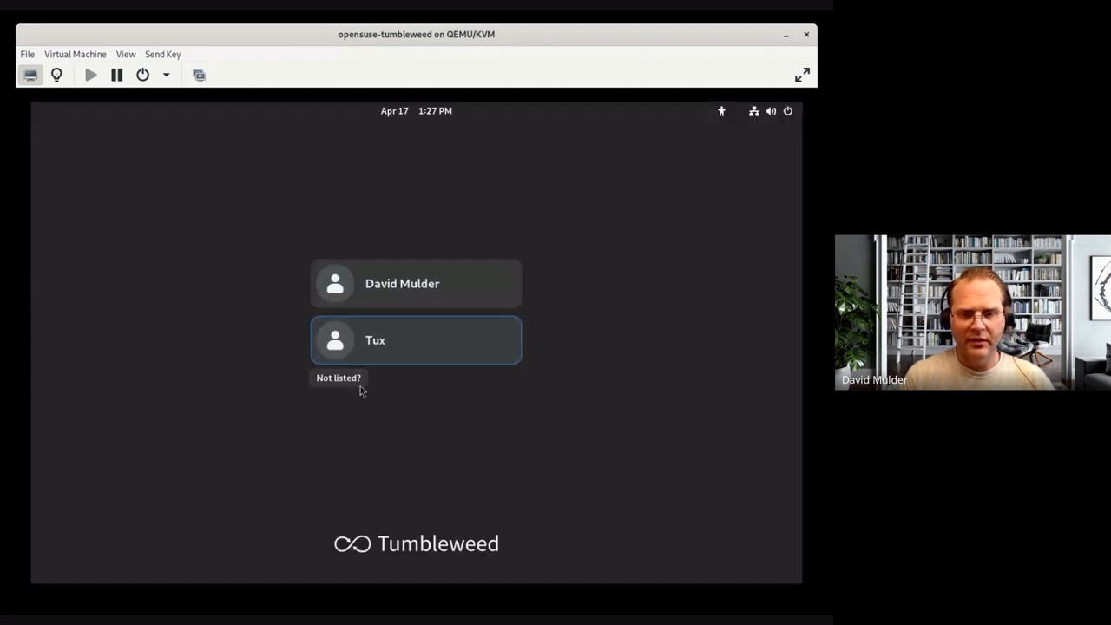
Sign in as the unlisted admin account with username, password and authenticator code.
left_click(344, 386)
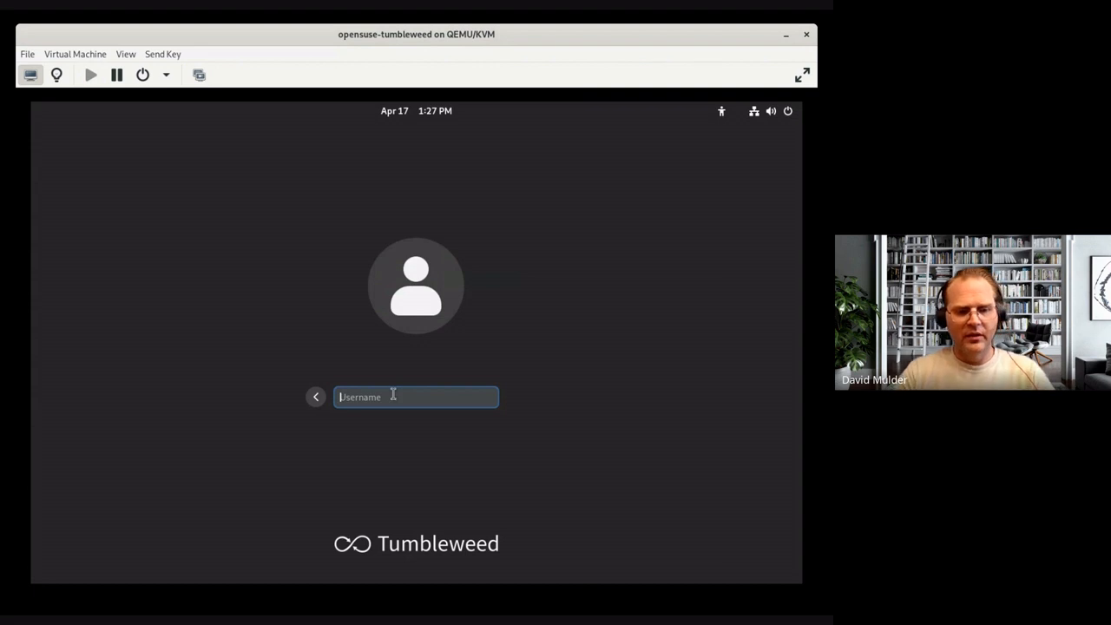
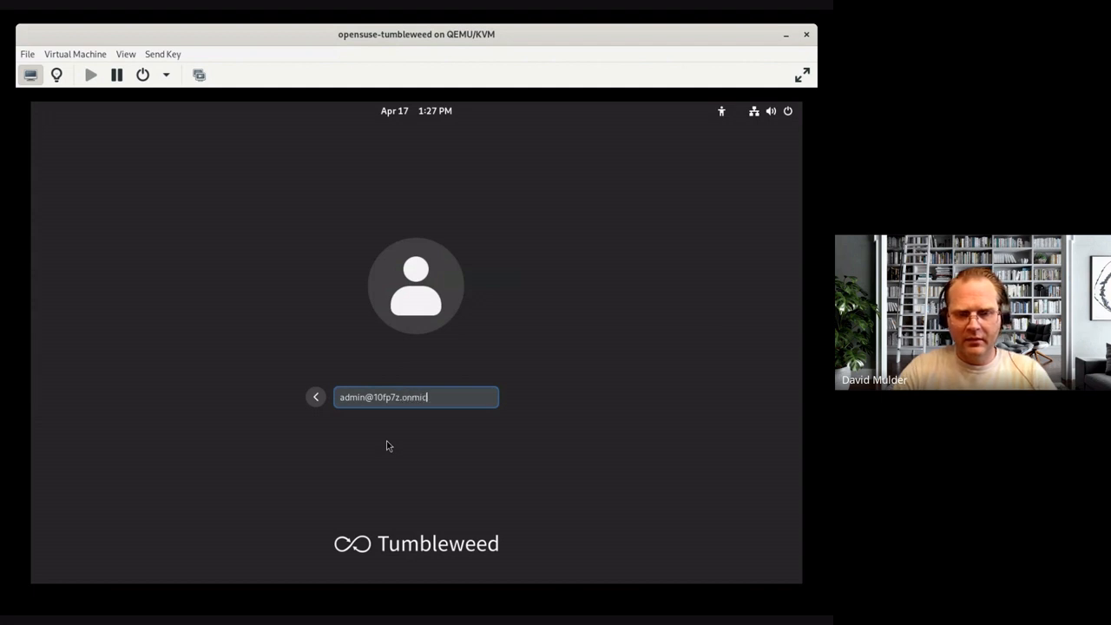
key("Return")
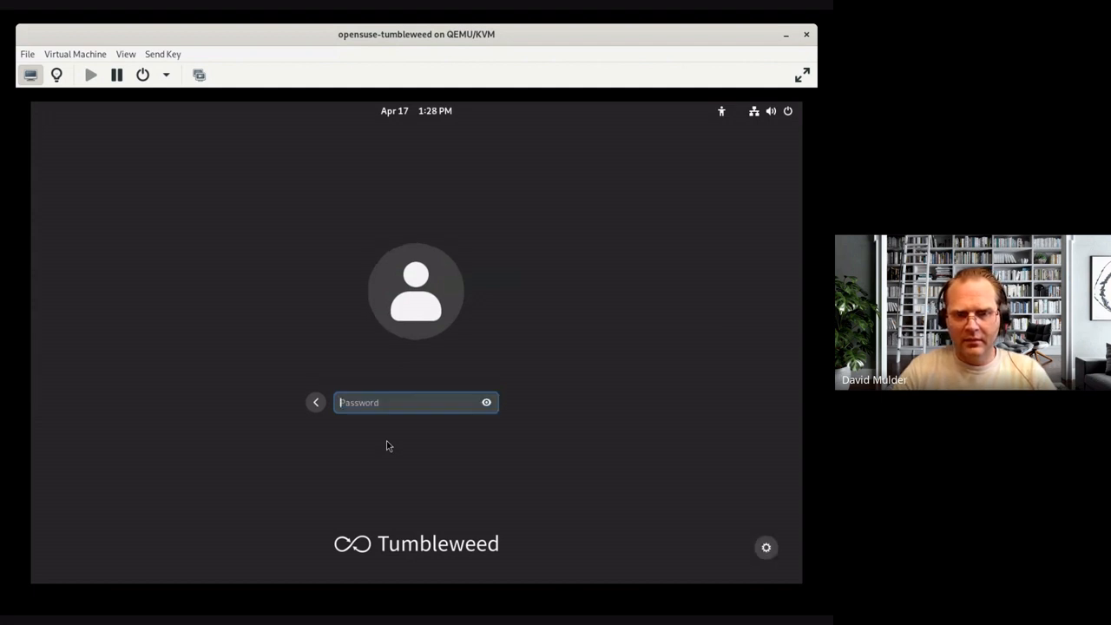
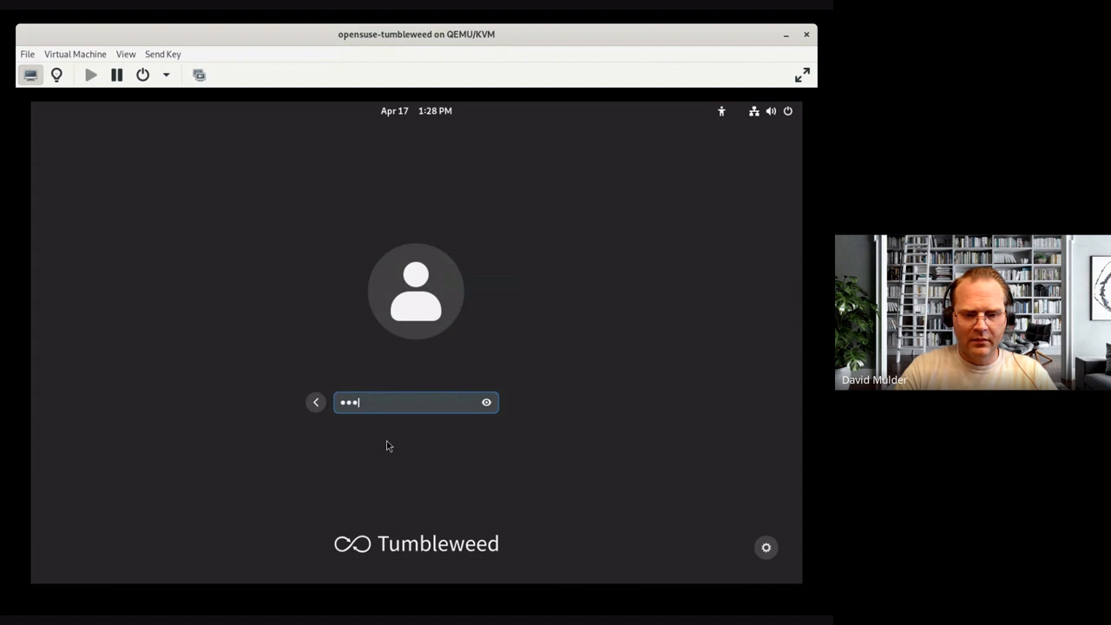
key("Return")
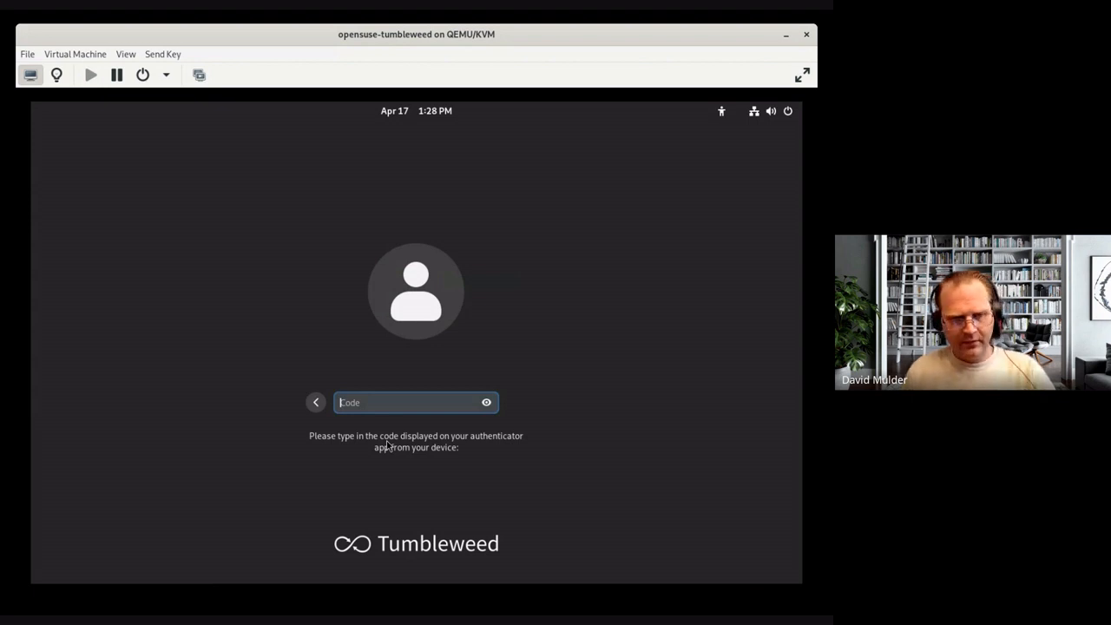
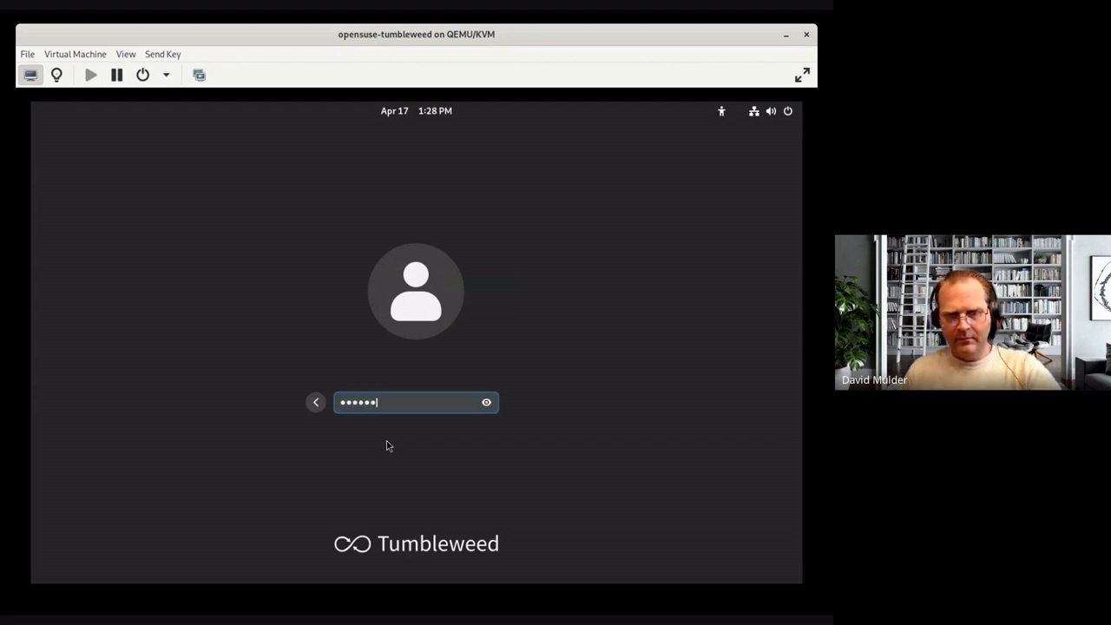
key("Return")
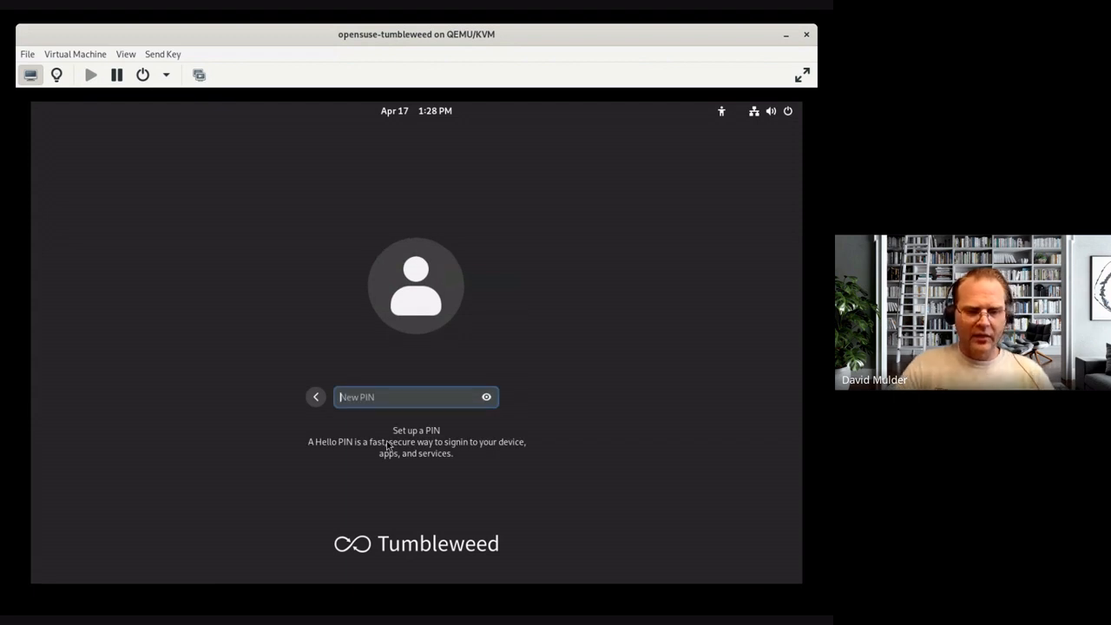
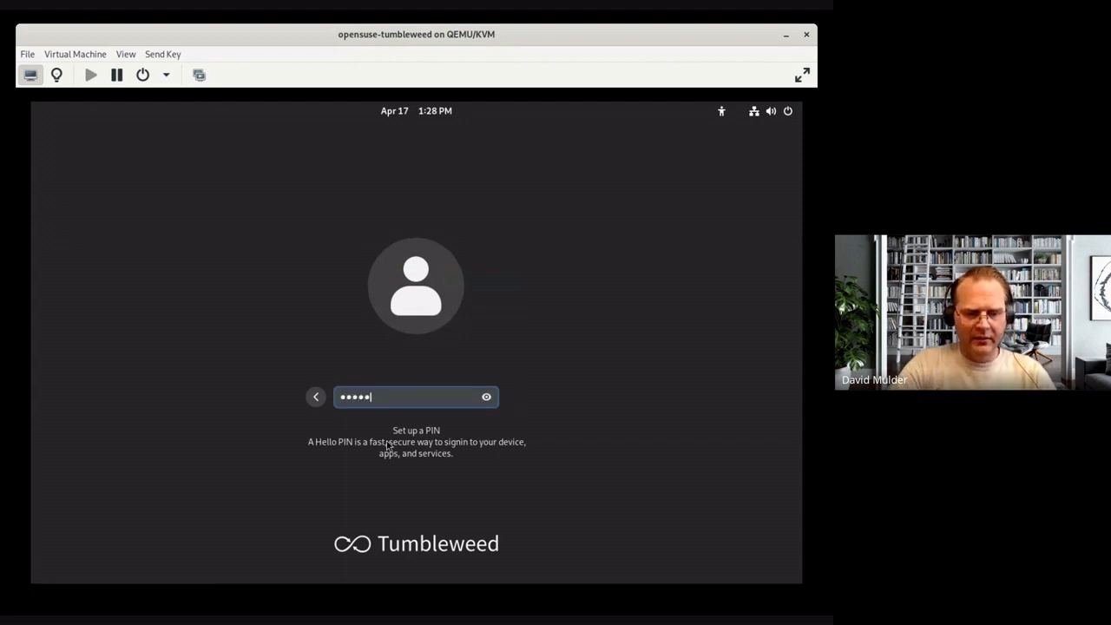
Set and confirm a new Hello PIN for the admin account to reach its desktop.
key("Return")
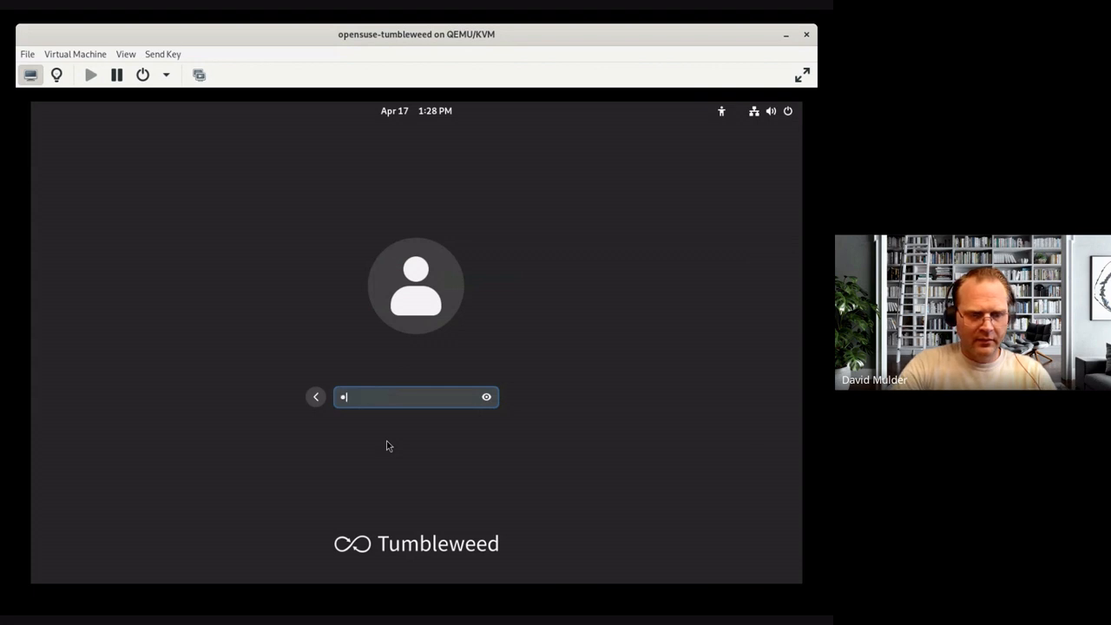
key("Return")
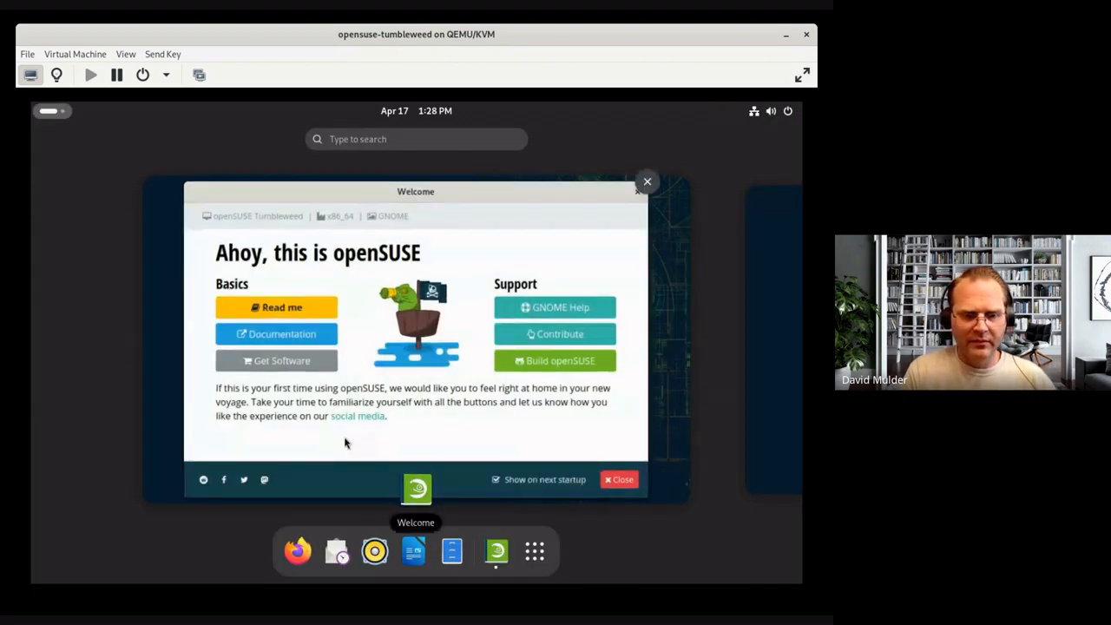
type("term")
In a new terminal, run getent passwd on the pasted admin account address, then whoami.
key("Return")
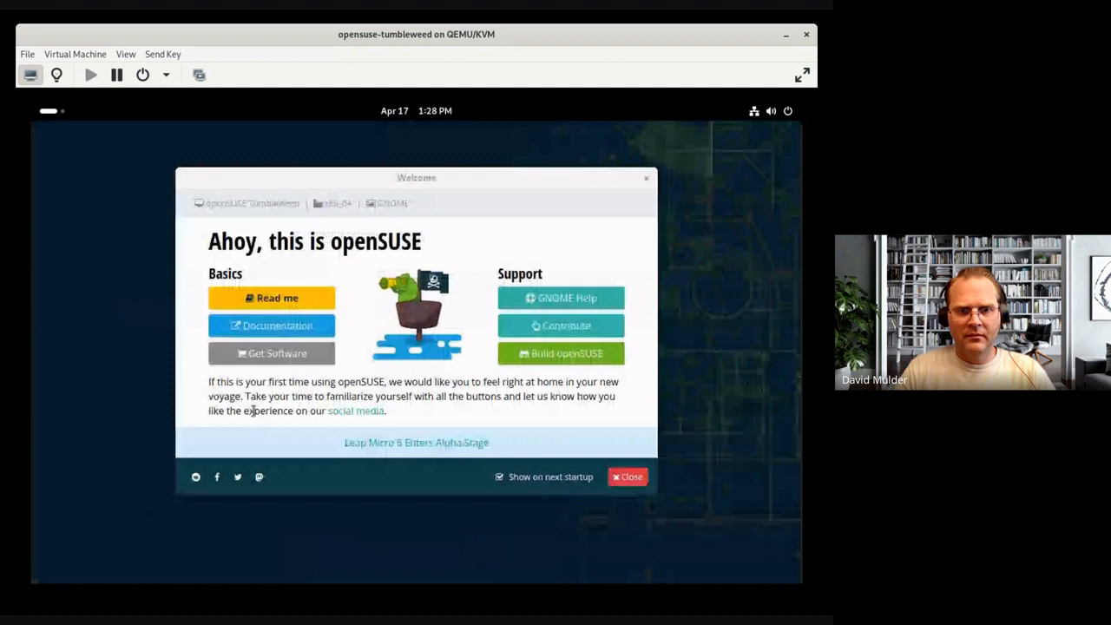
type("g")
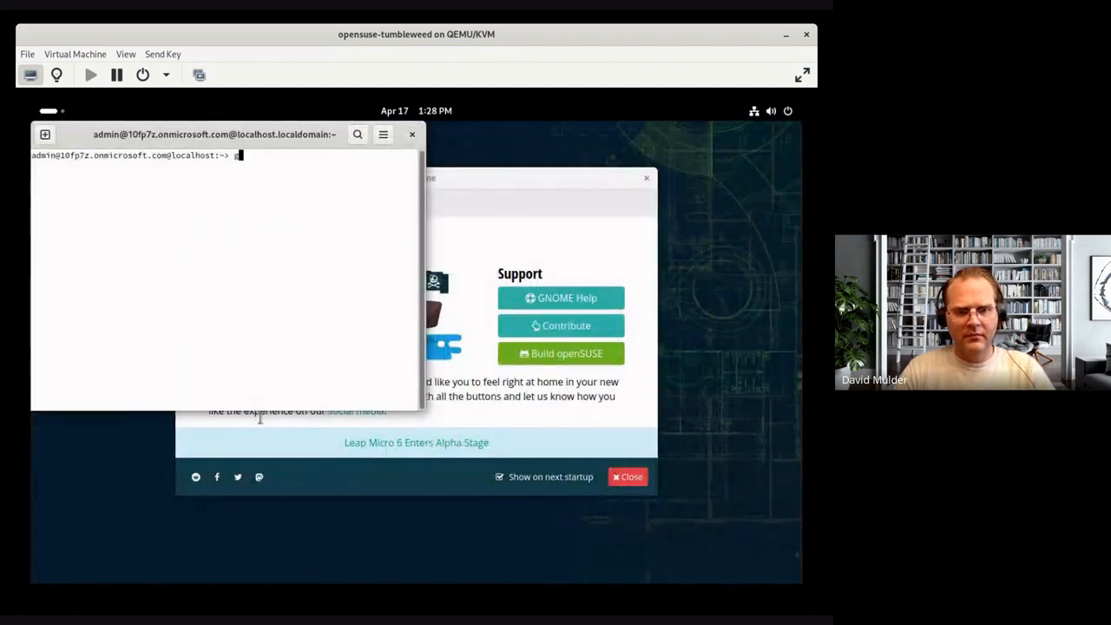
type("etent passwd")
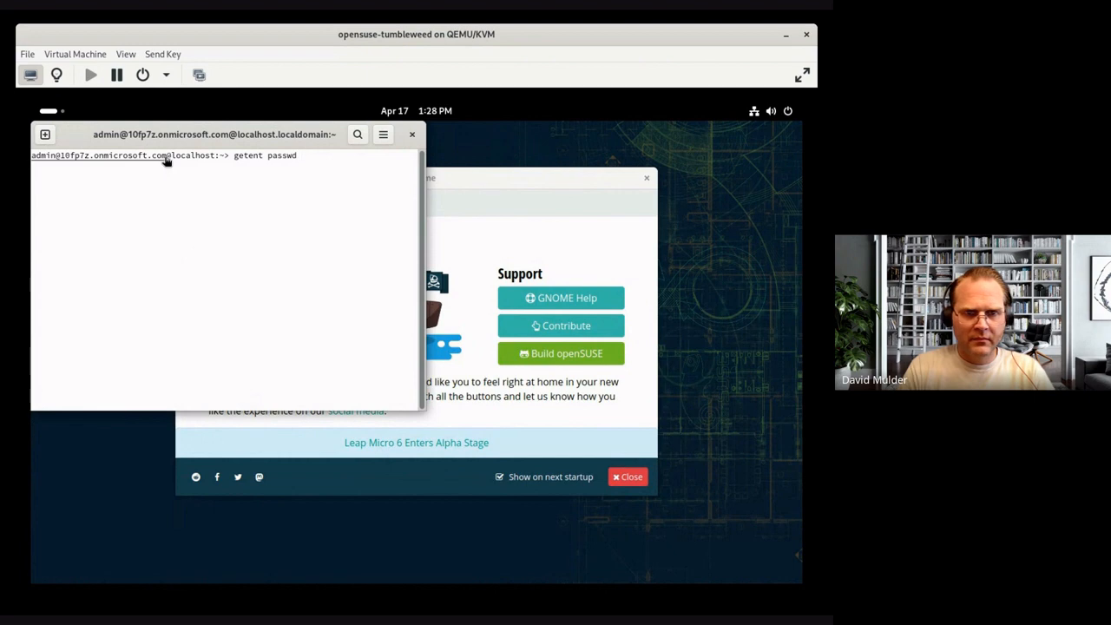
left_click_drag(166, 157, 41, 156)
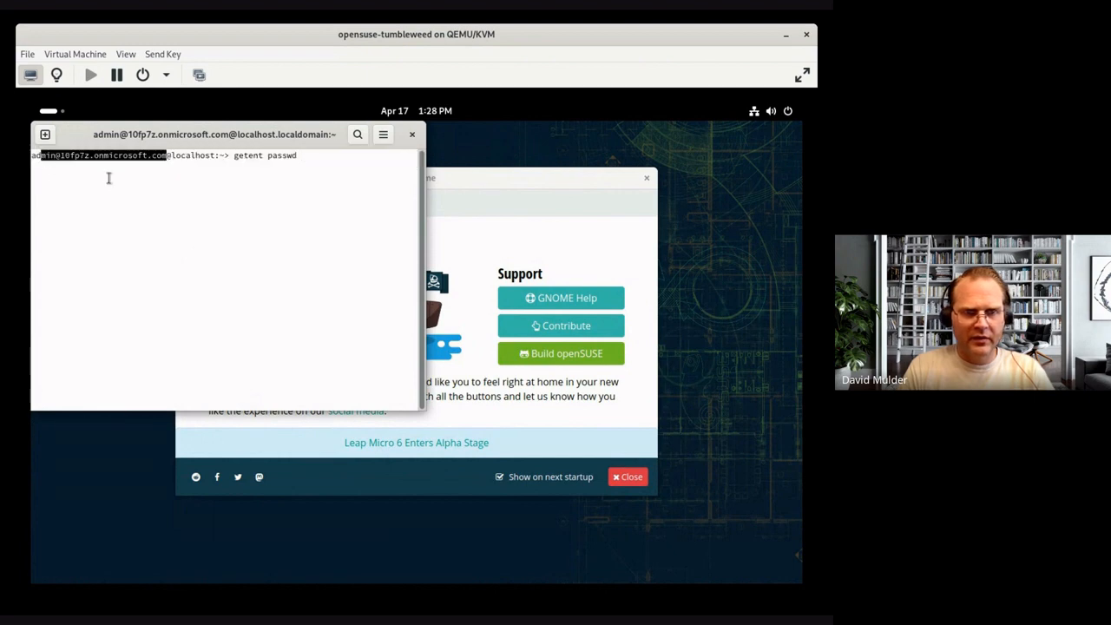
left_click_drag(31, 156, 166, 157)
middle_click(166, 157)
key("Return")
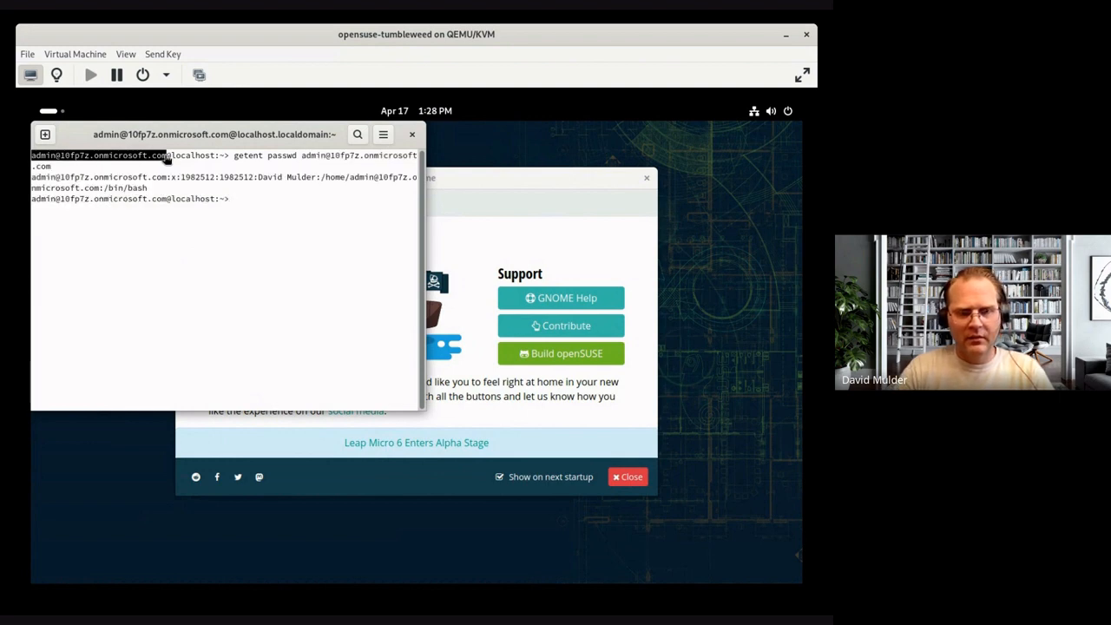
type("oami")
key("Return")
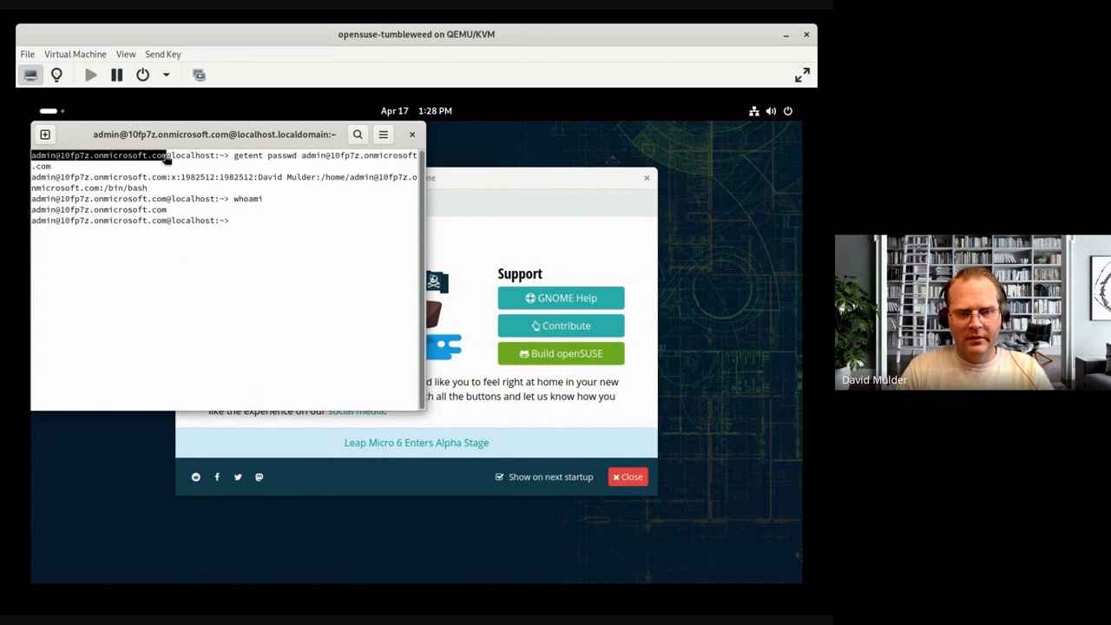
left_click(357, 206)
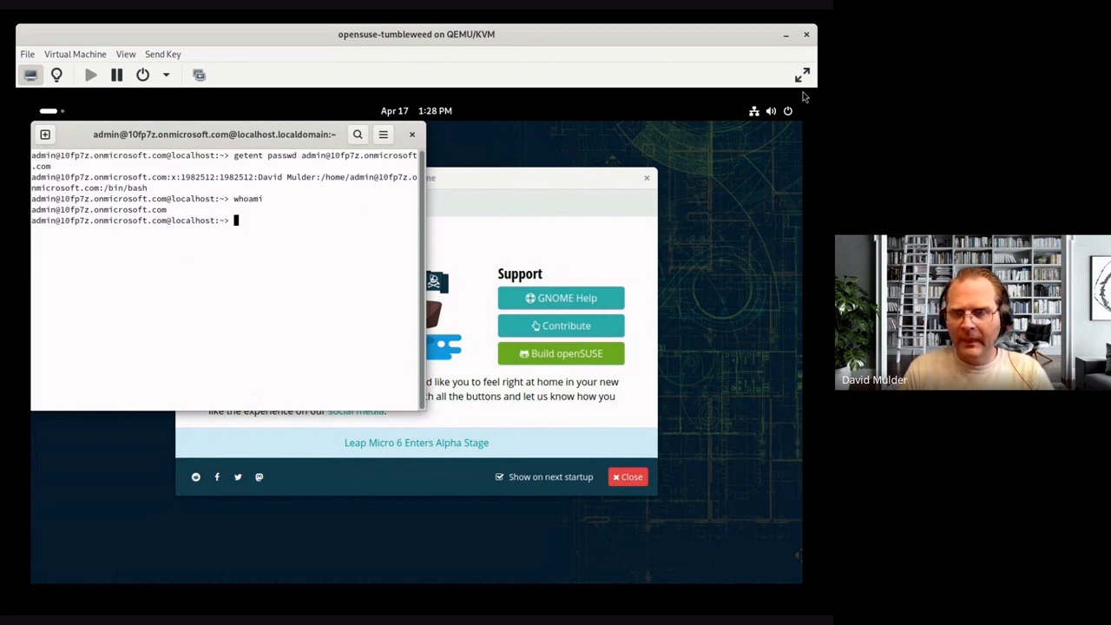
Bring up the system quick settings in preparation for locking the screen.
left_click(778, 120)
Lock the screen, then unlock the admin session with the Hello PIN.
left_click(746, 155)
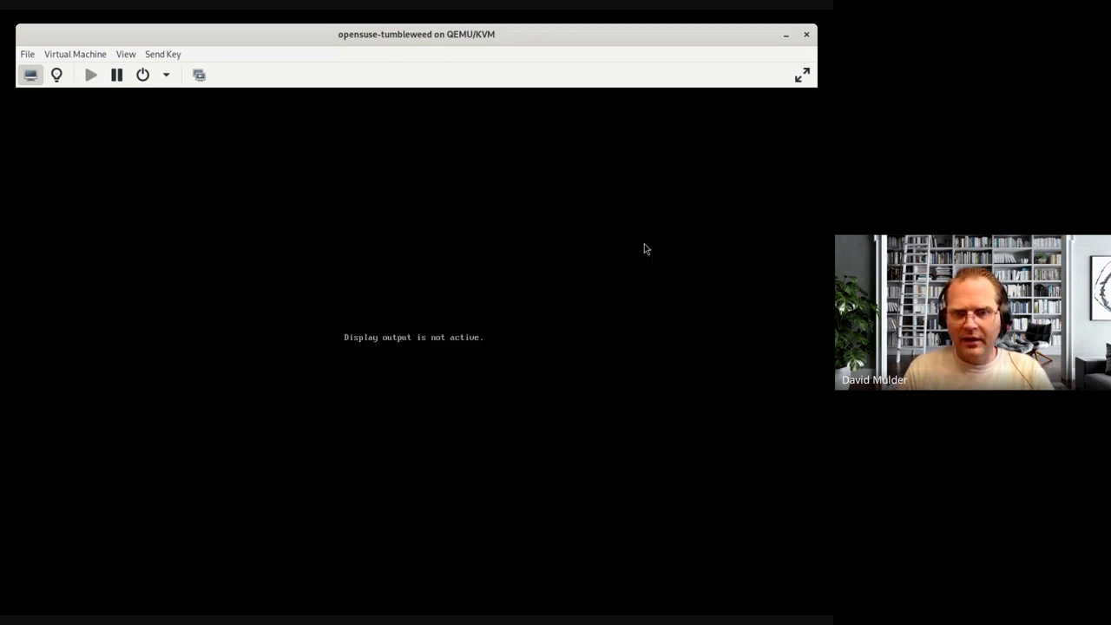
left_click(463, 474)
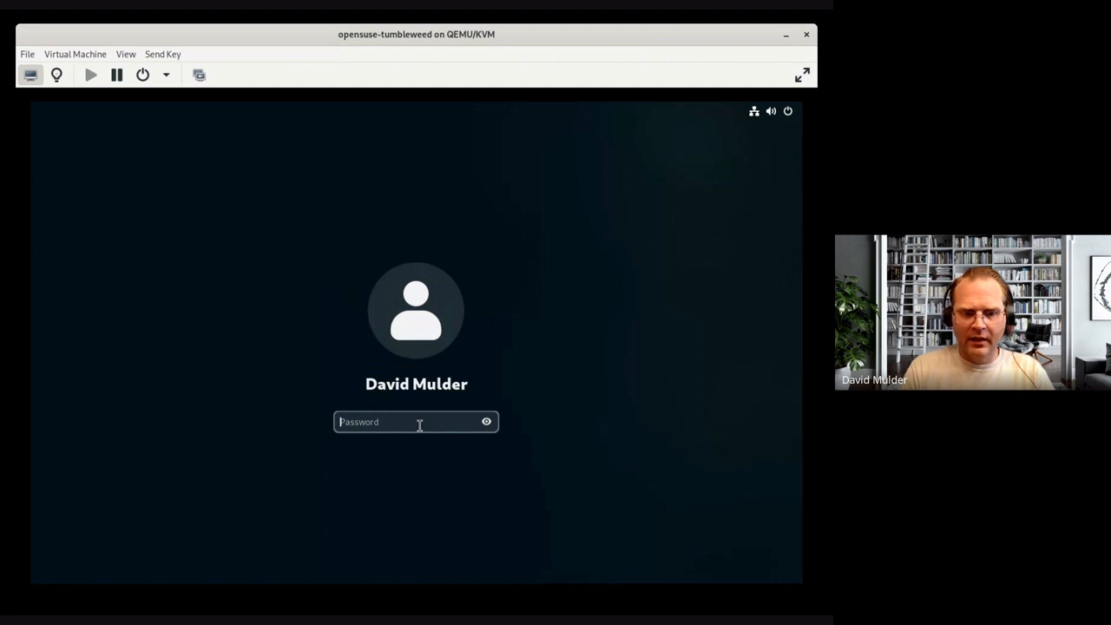
type("•••••")
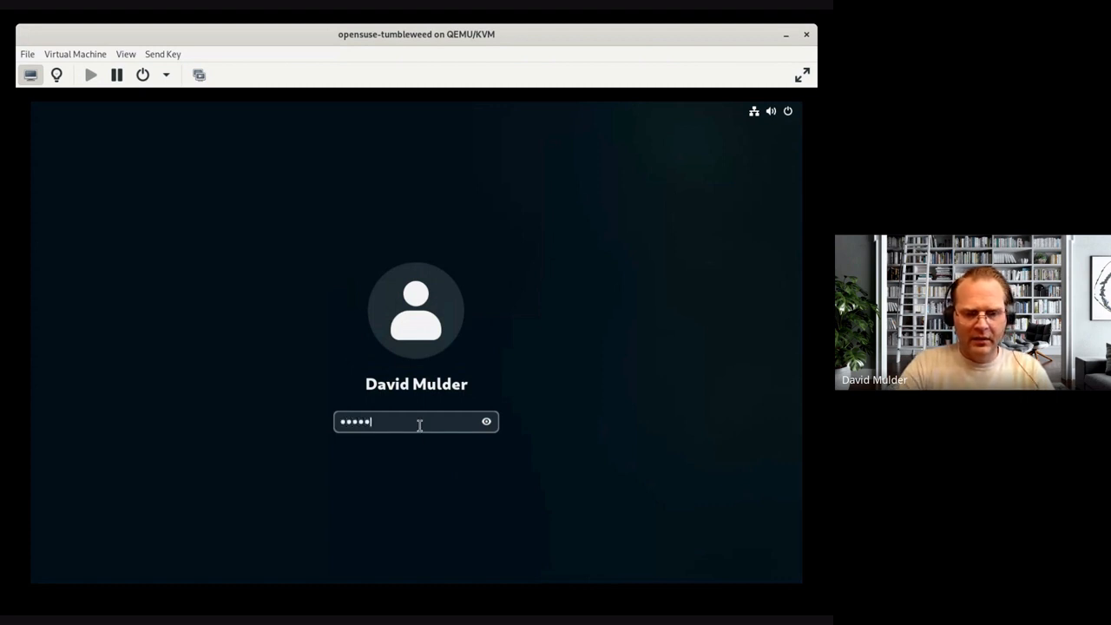
type("•")
key("Return")
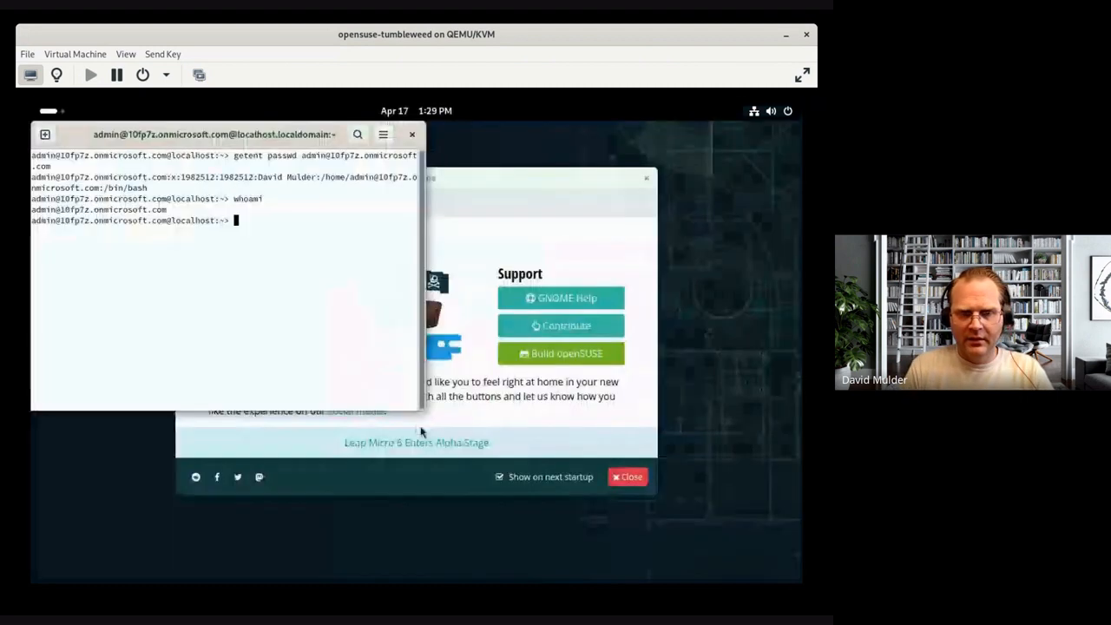
Relock the screen from quick settings and bring up the unlock prompt.
left_click(775, 110)
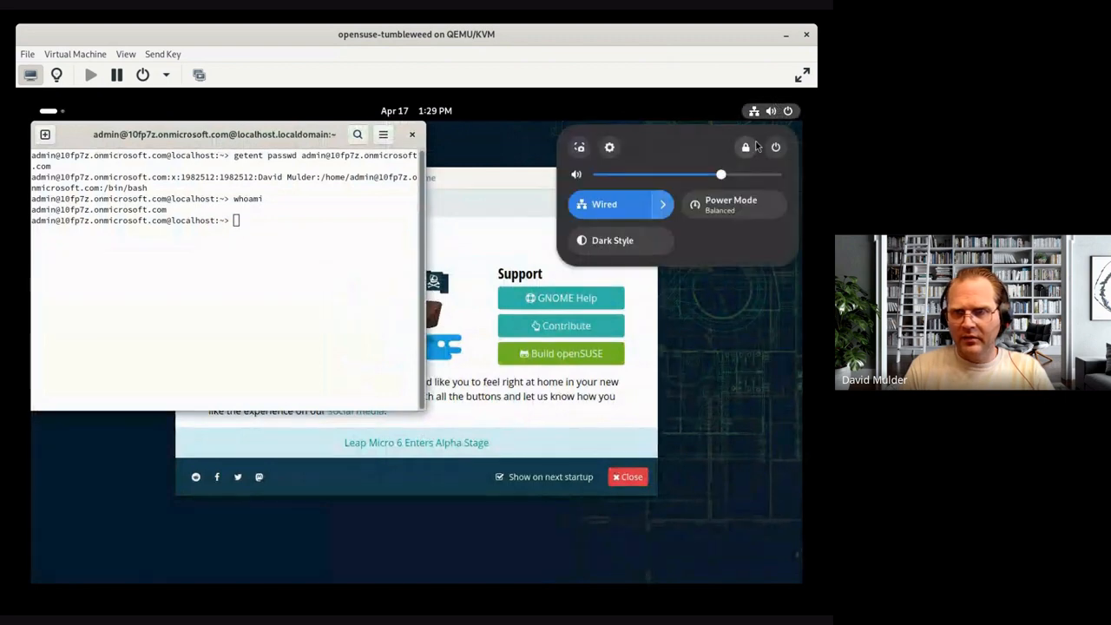
left_click(744, 147)
left_click(384, 515)
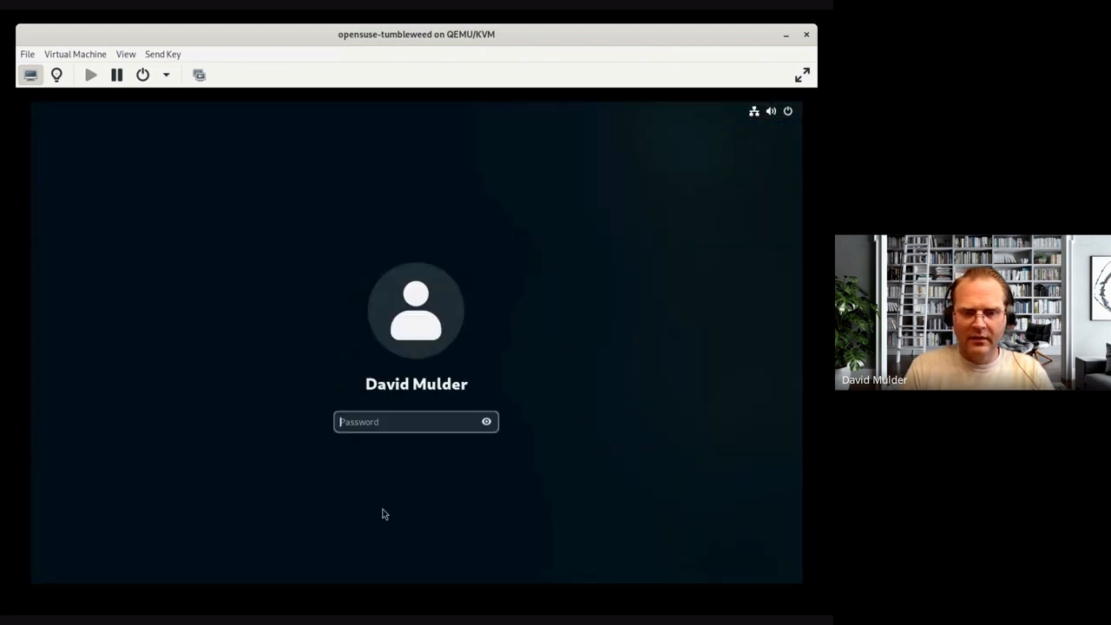
type("••")
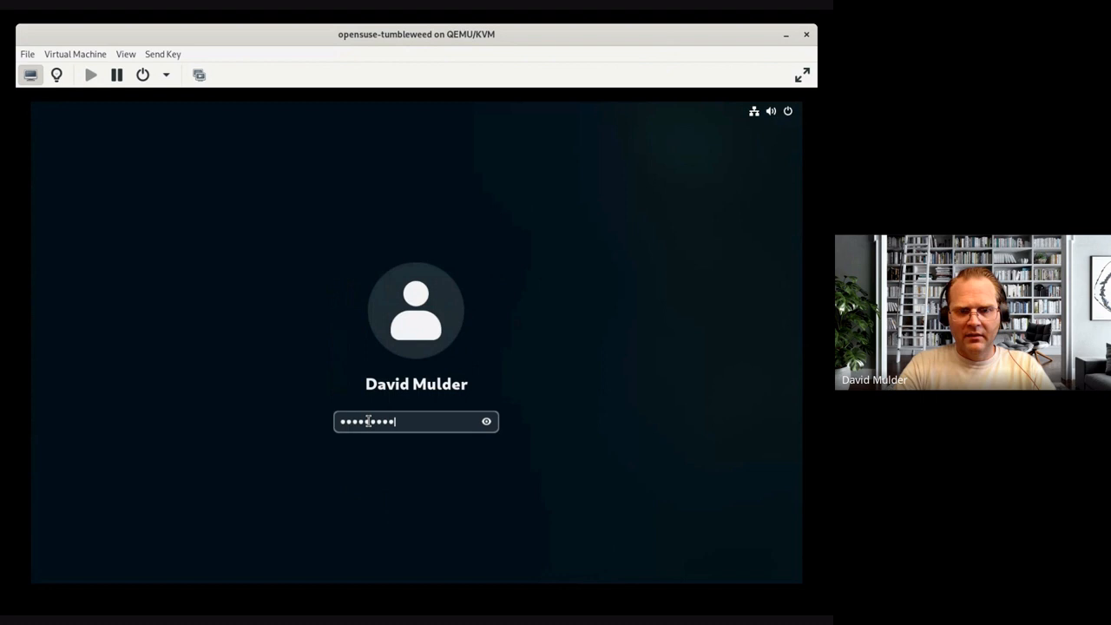
Try the password twice (rejected), then unlock successfully with the PIN.
key("Return")
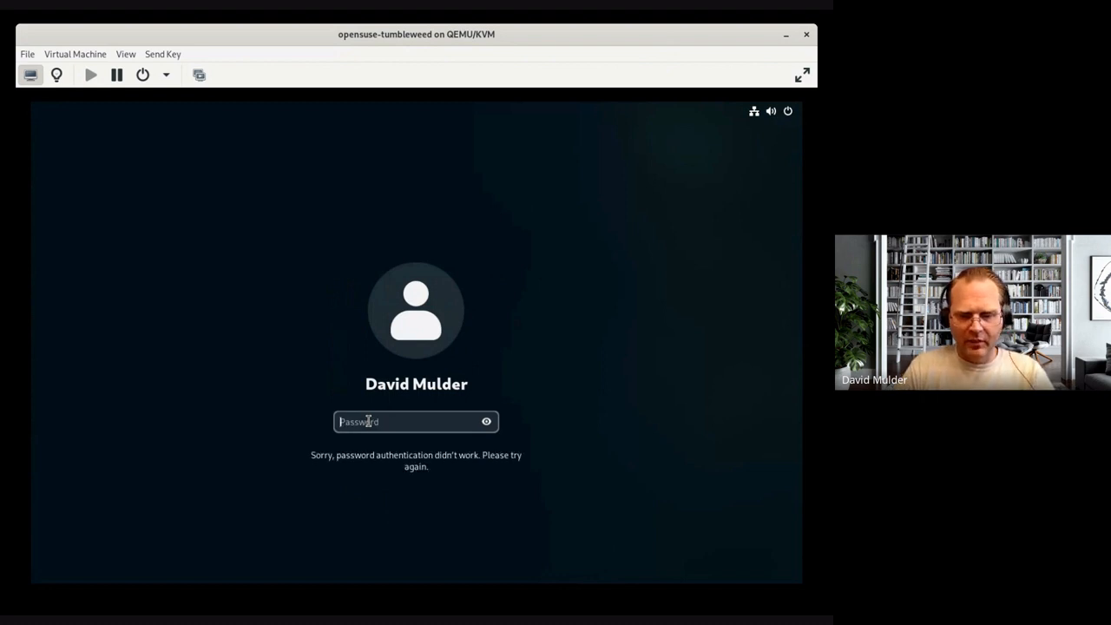
type("•••")
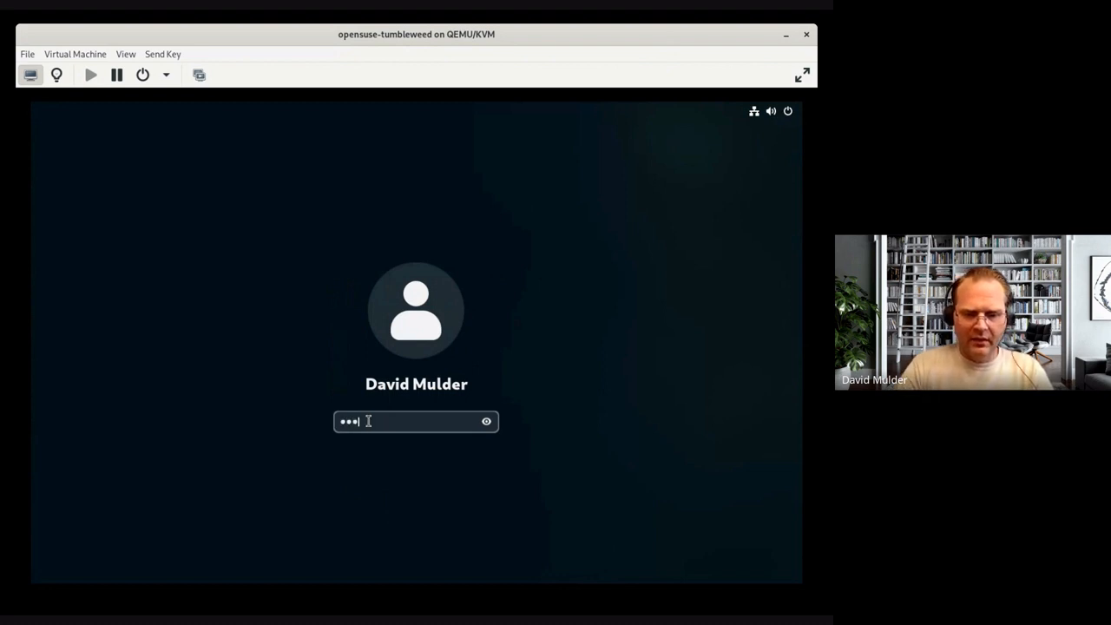
type("••••")
key("Return")
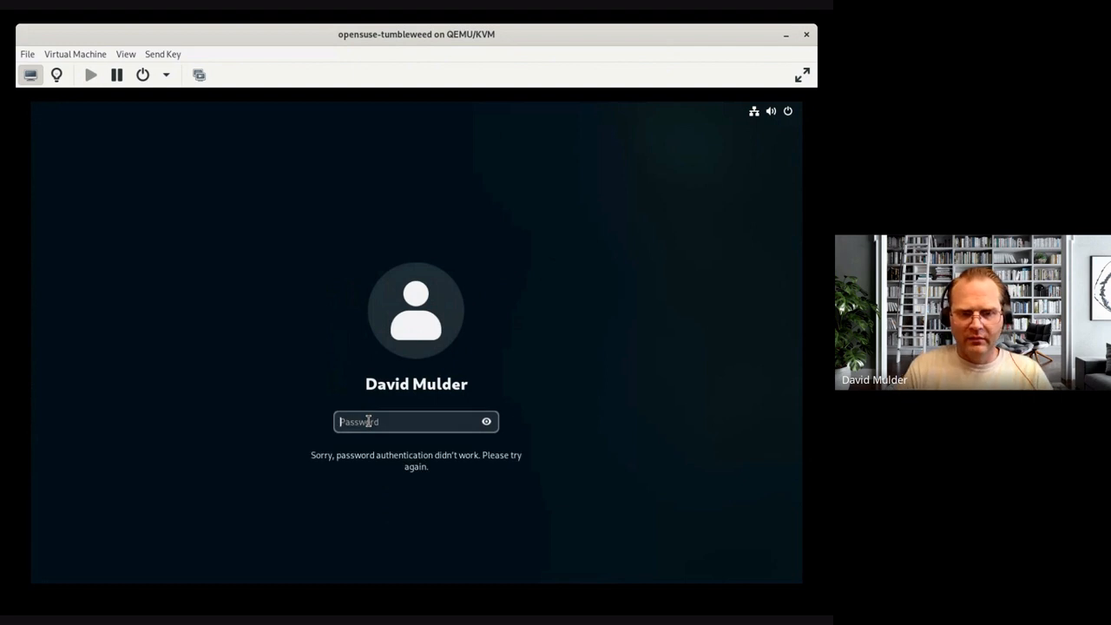
type("••")
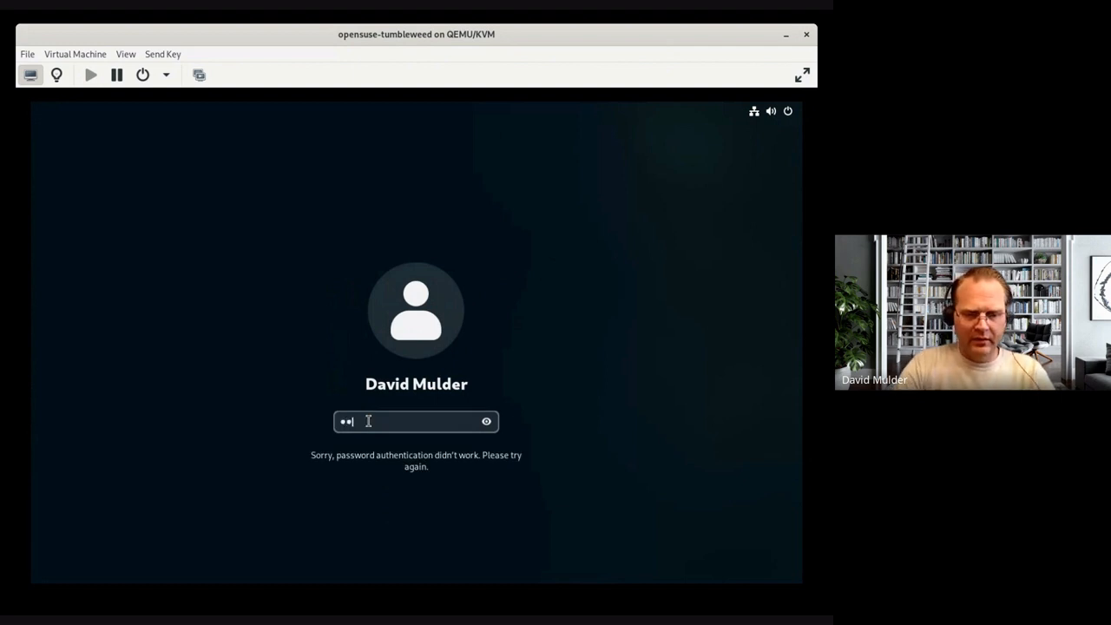
type("••••")
key("Return")
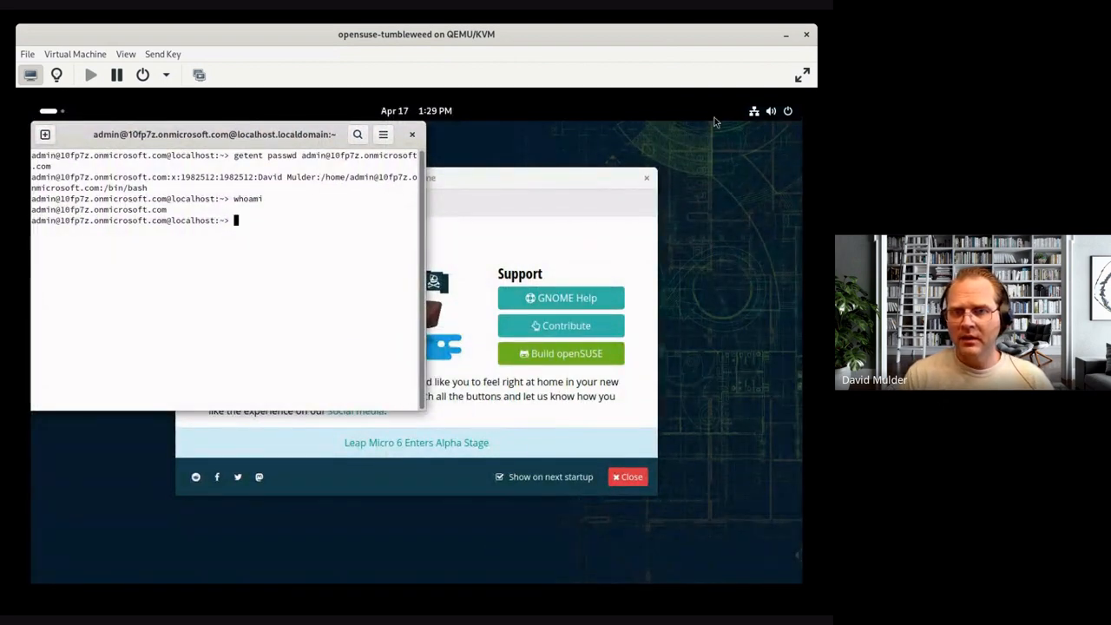
Log the admin out from the quick-settings power menu, returning to the login screen listing Tux.
left_click(753, 113)
left_click(776, 148)
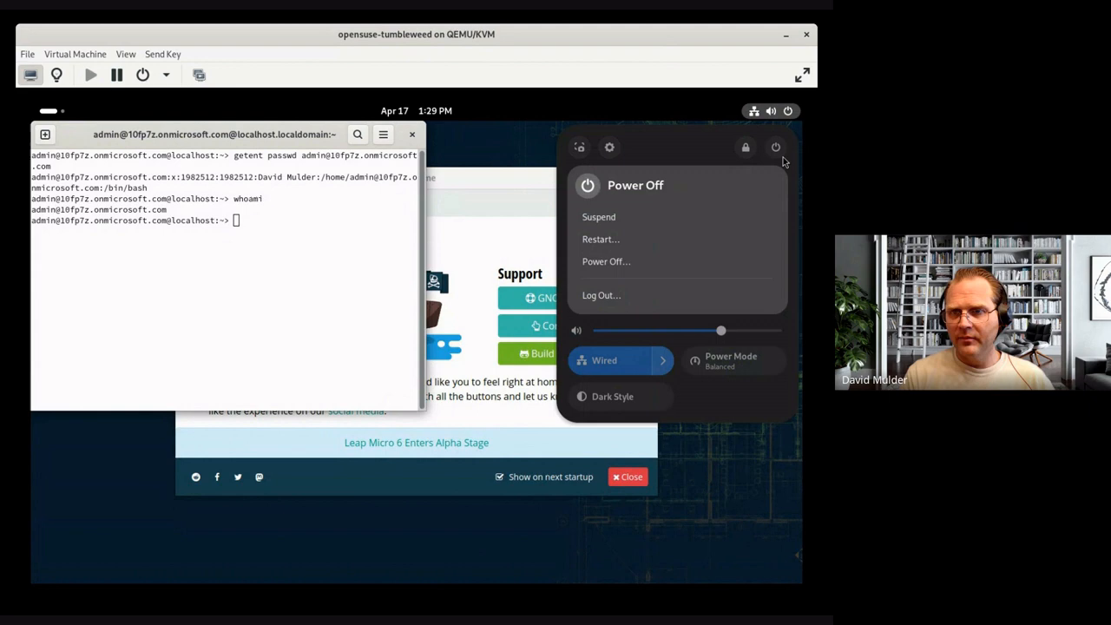
left_click(630, 297)
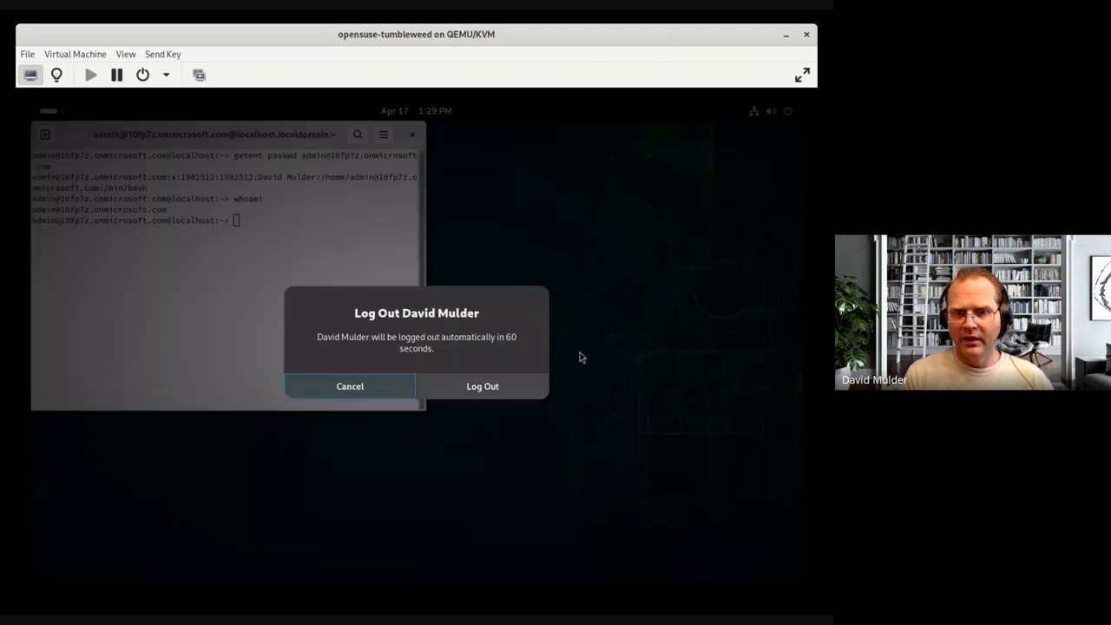
left_click(494, 390)
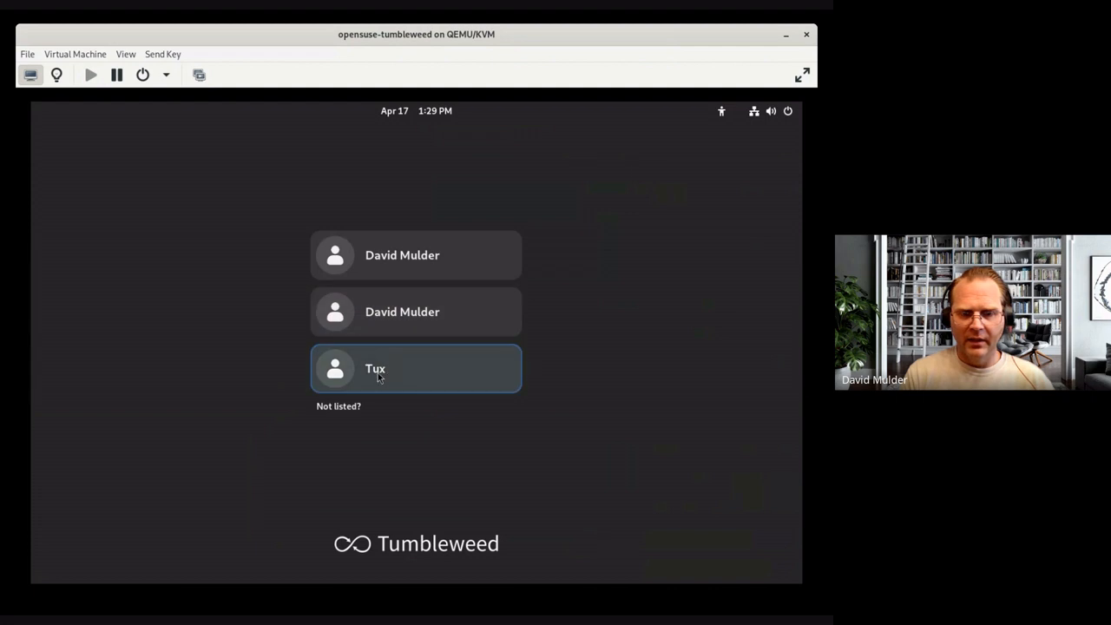
Sign in as Tux with the account password, reaching the GNOME desktop.
left_click(379, 377)
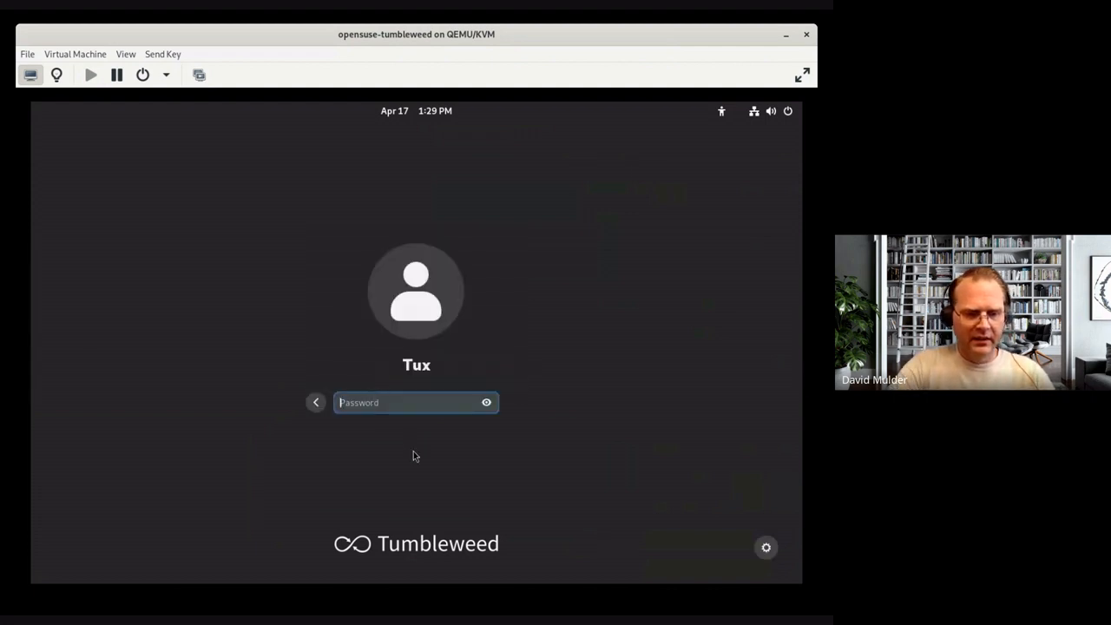
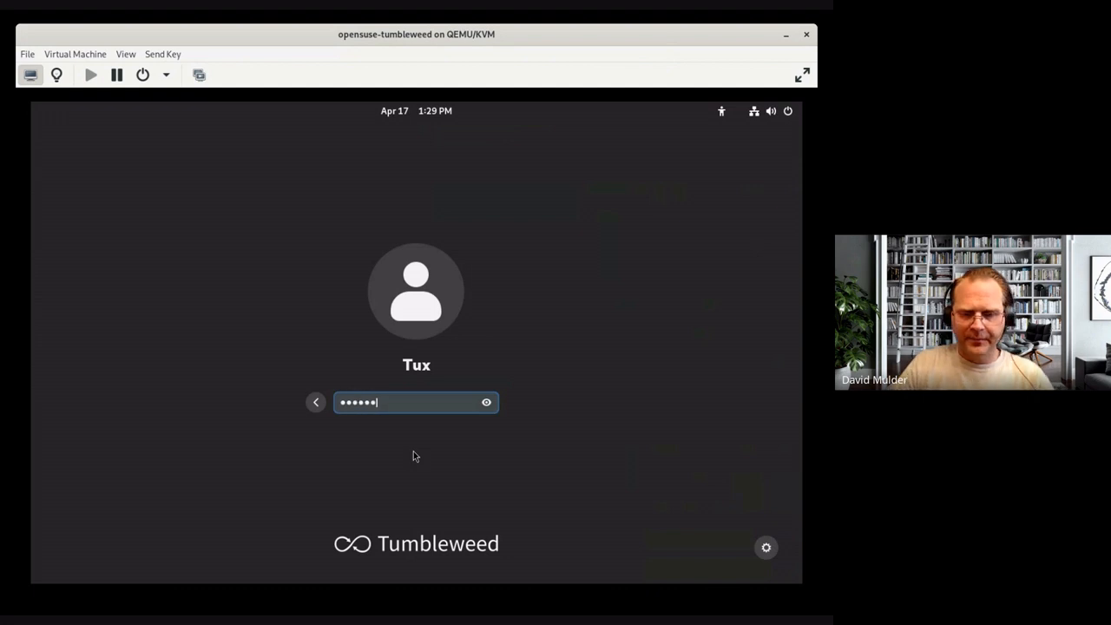
key("Return")
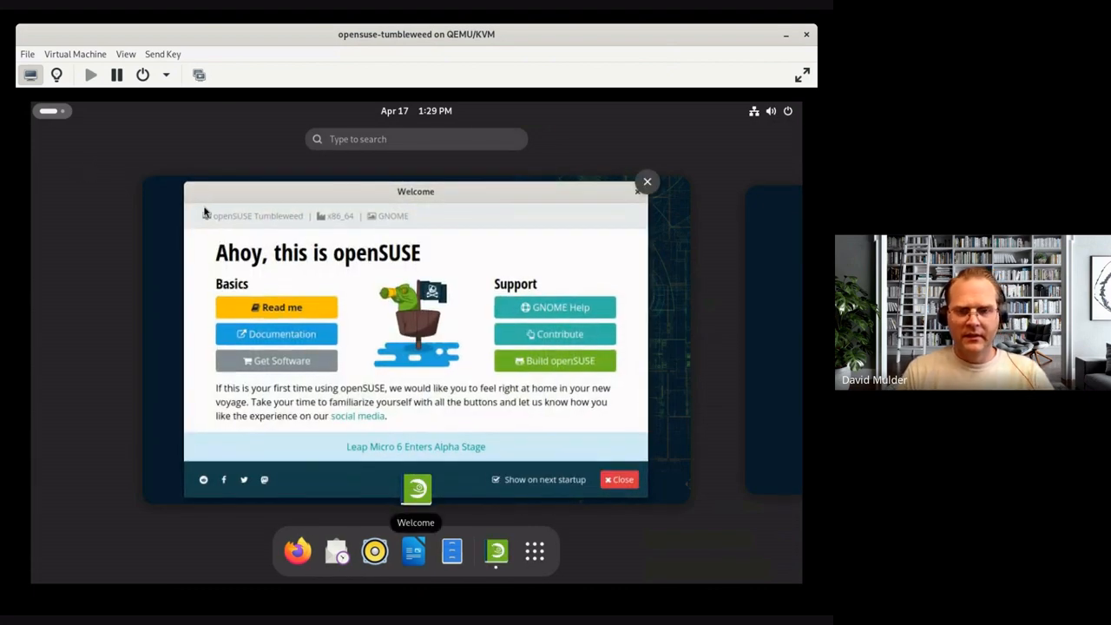
left_click(787, 112)
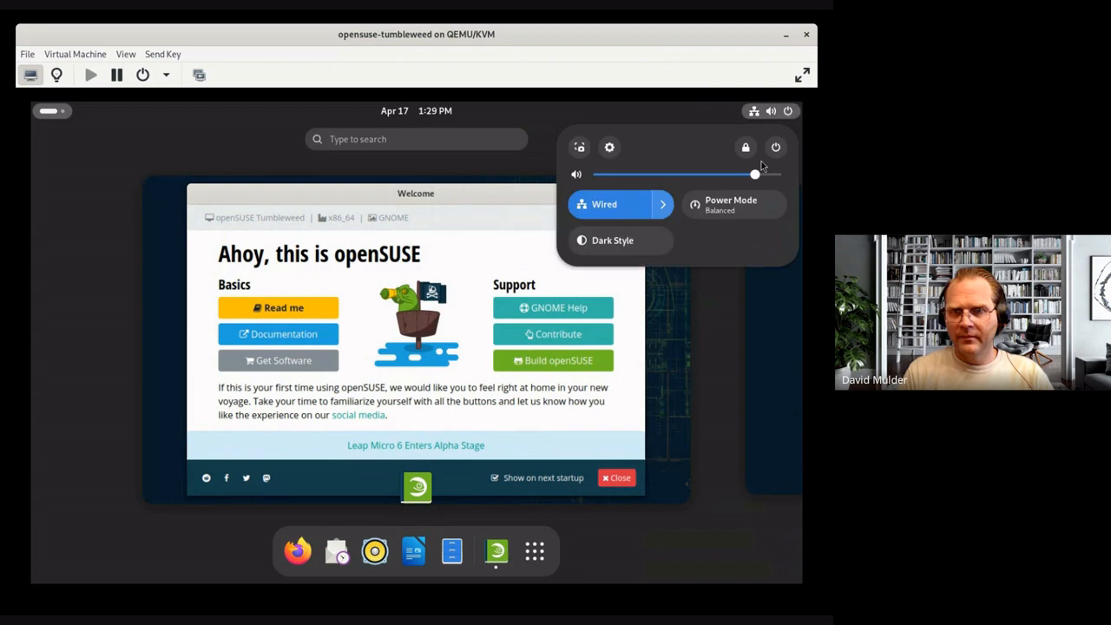
left_click(775, 147)
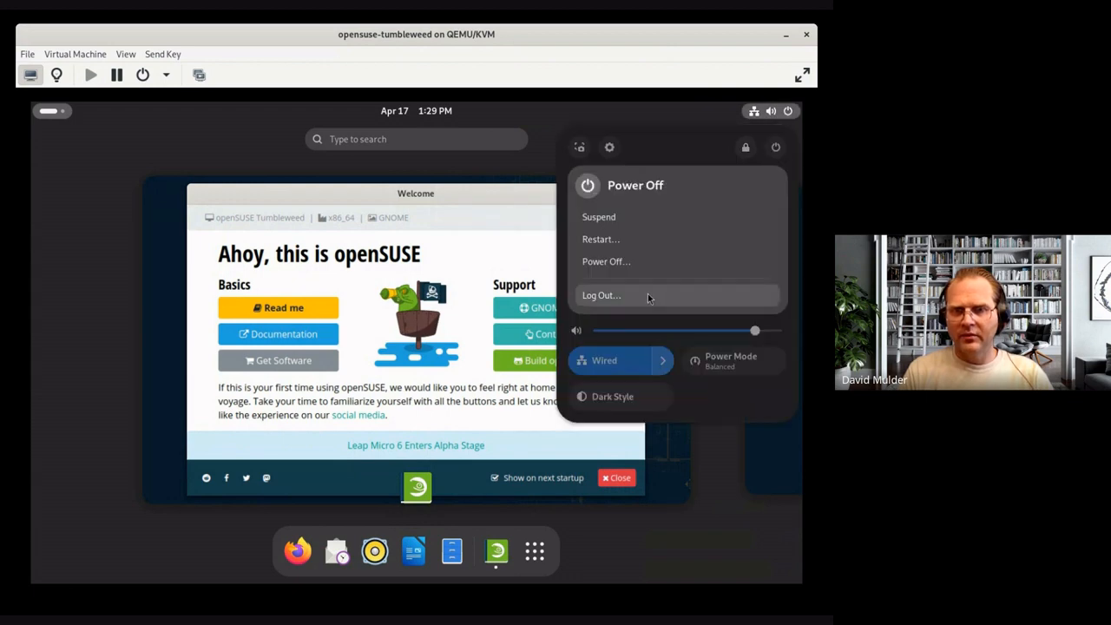